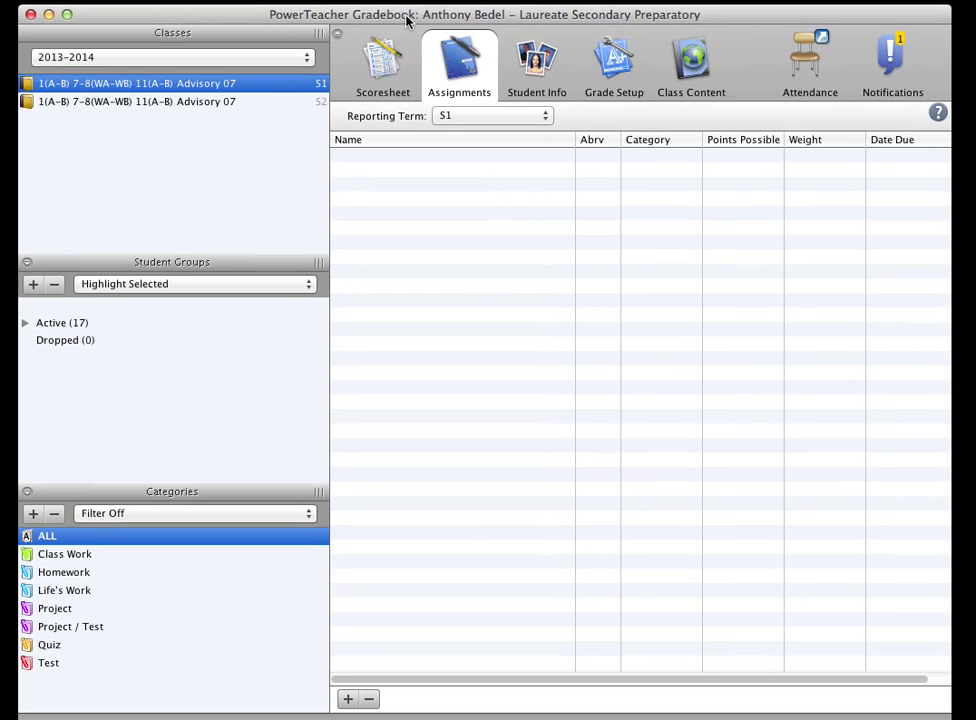
- Set the S1 final grade to be calculated using term weights, re-authenticating the session with the account password
click(620, 66)
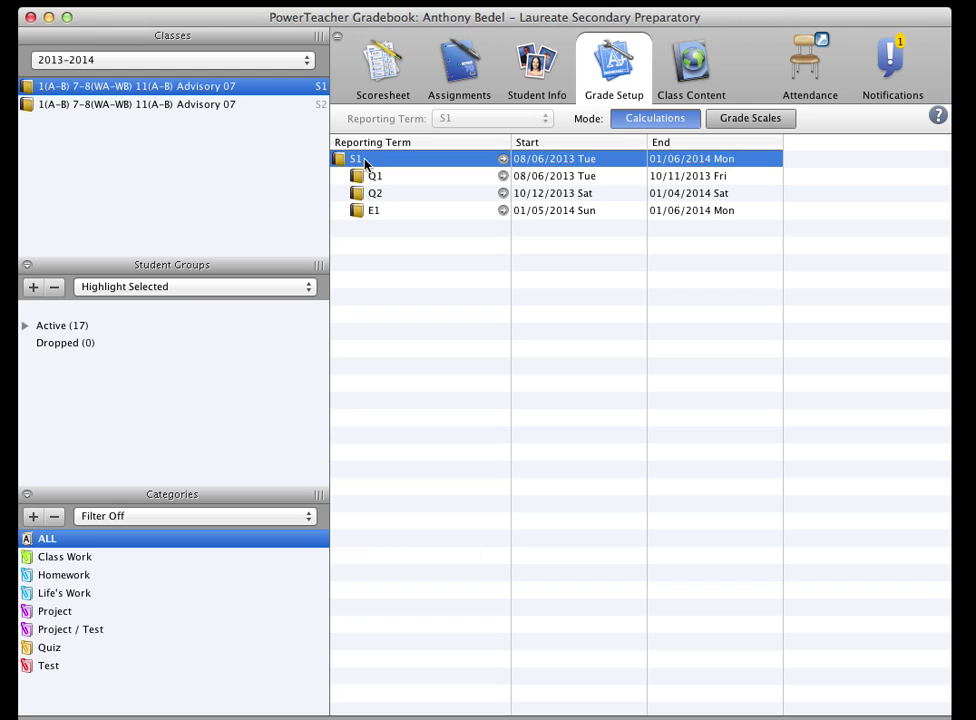
click(505, 161)
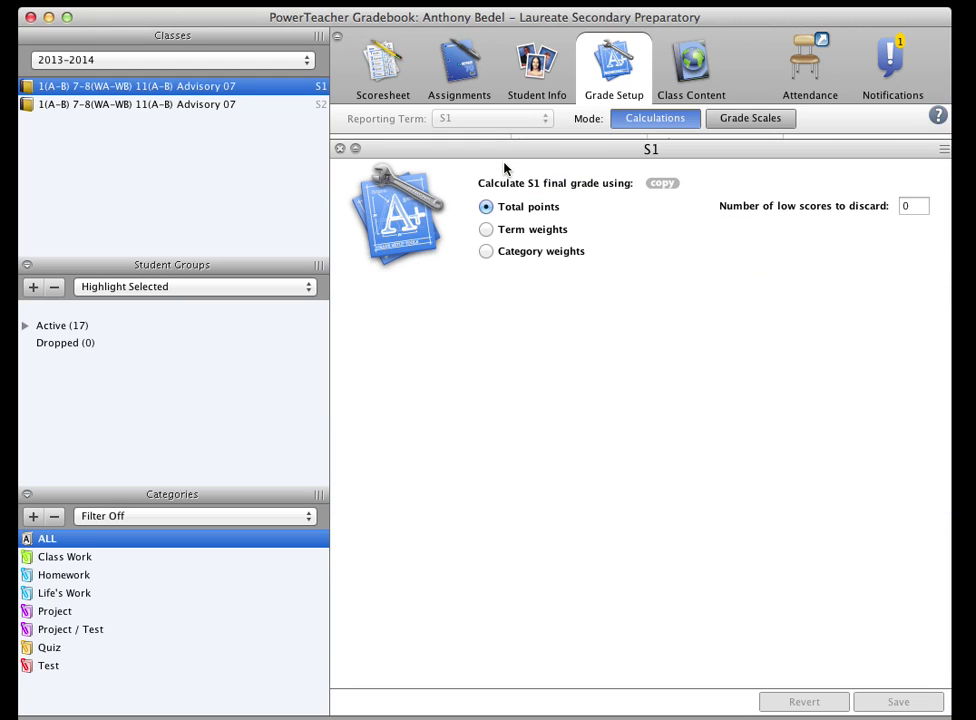
click(487, 230)
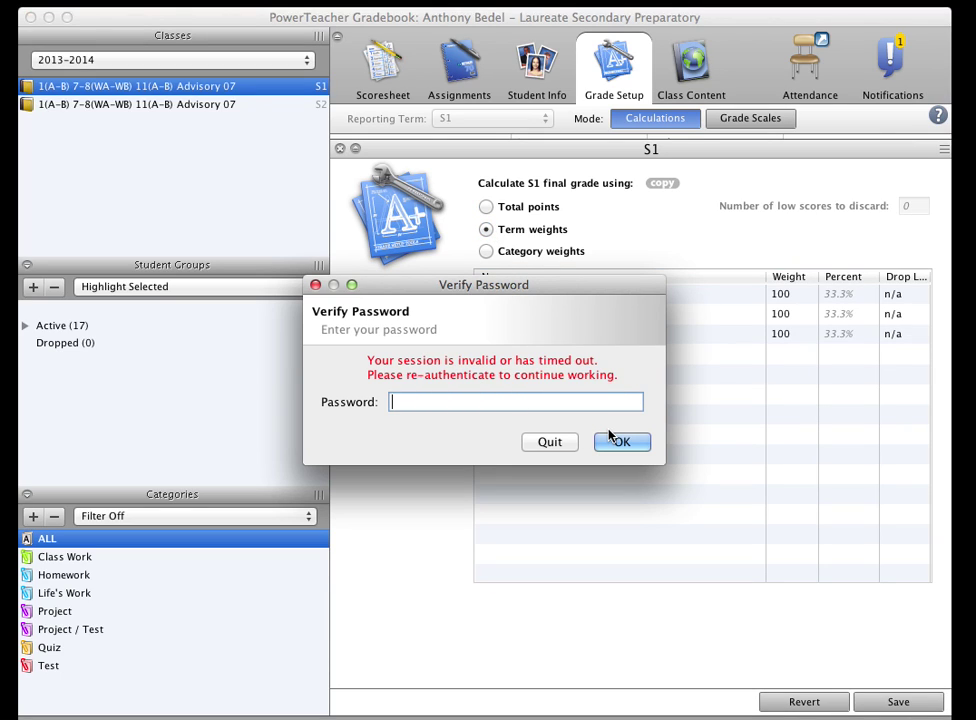
text(••••••••)
click(609, 436)
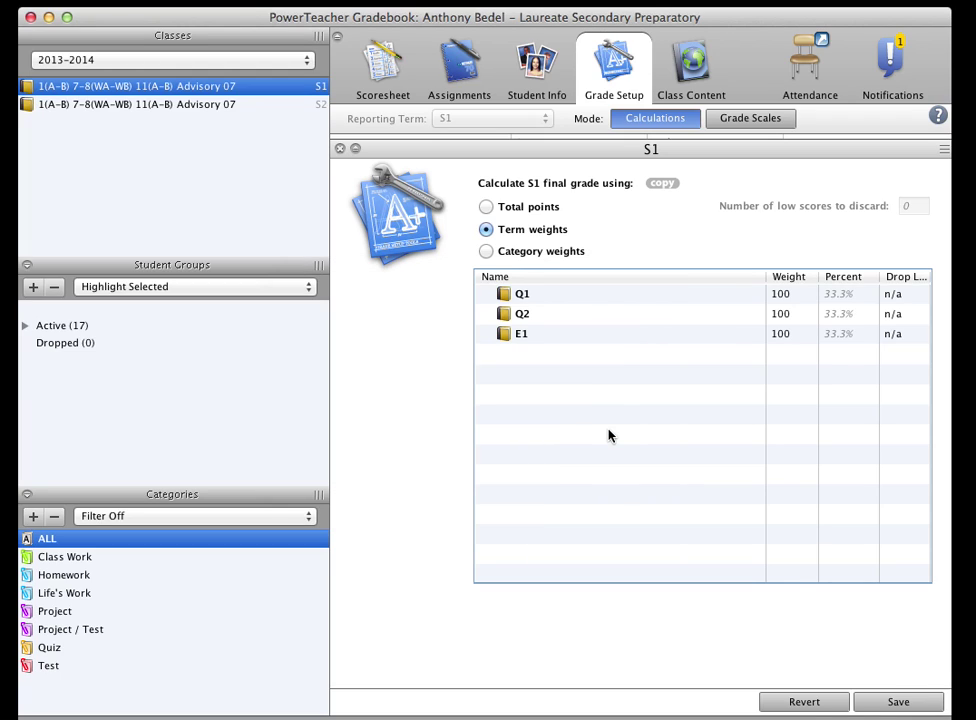
- Set the S1 term weights to 0 for E1, 50 for Q1 and 50 for Q2, save, and return to the reporting term list
double_click(785, 334)
double_click(786, 334)
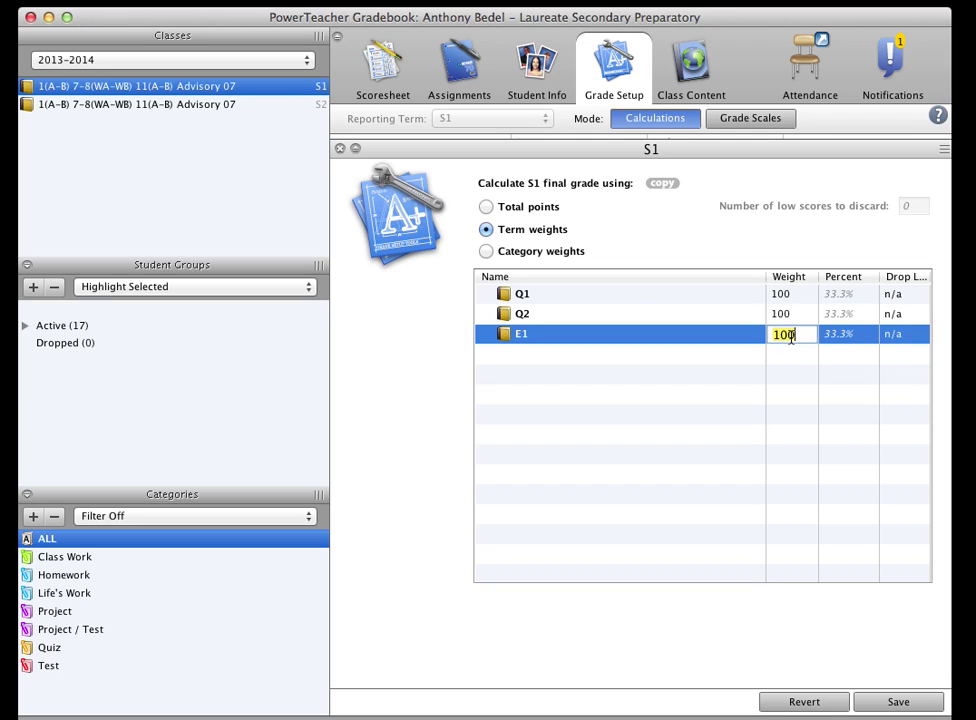
text(0)
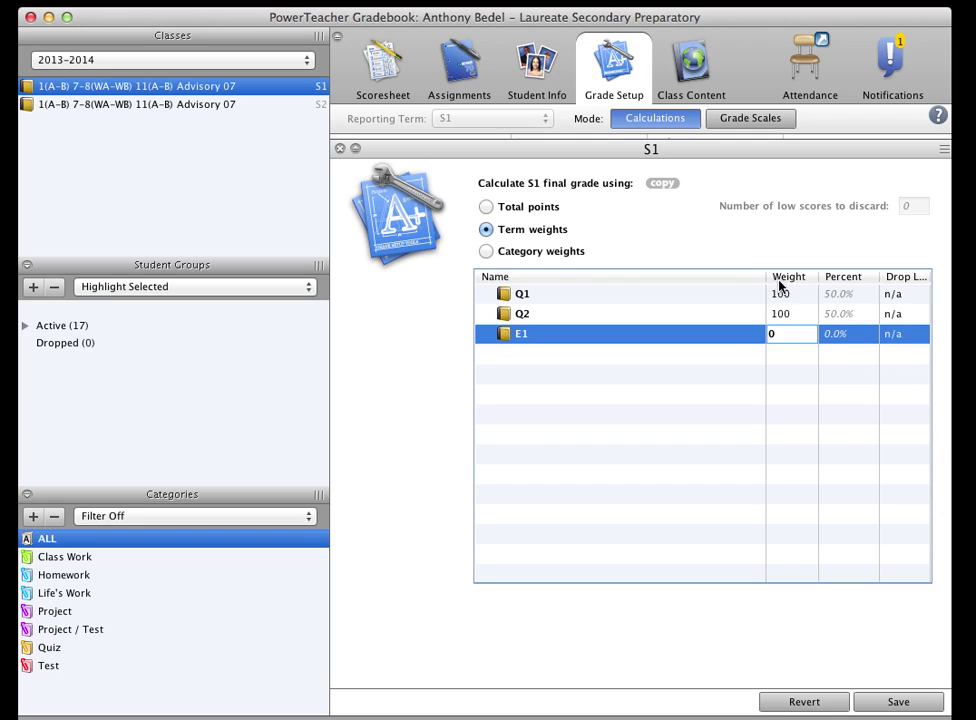
double_click(785, 294)
text(50)
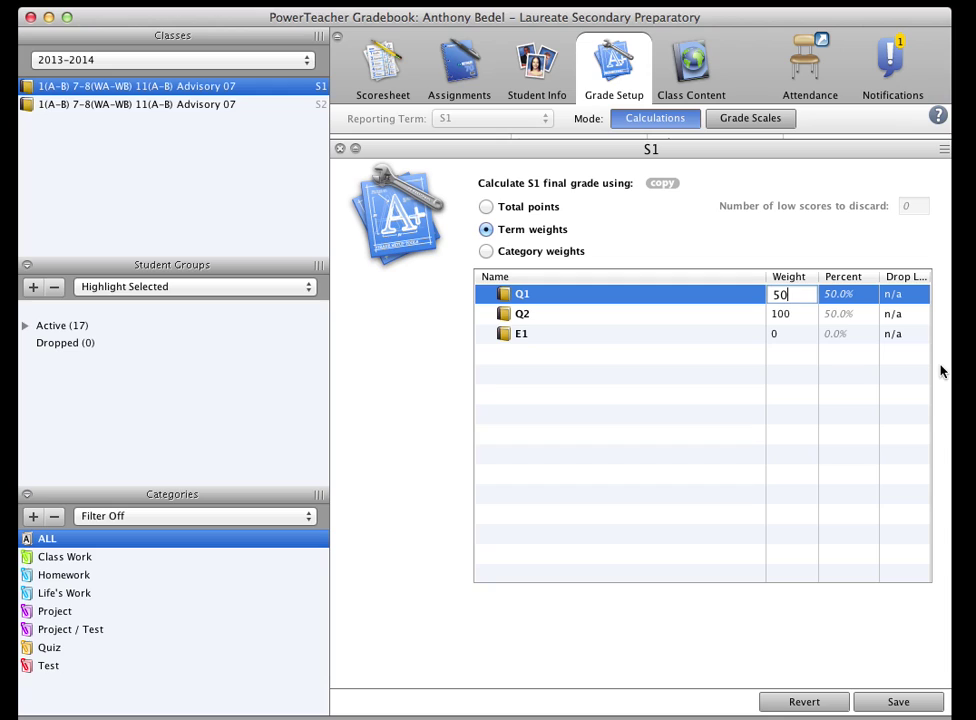
key(Return)
click(784, 316)
double_click(796, 327)
text(50)
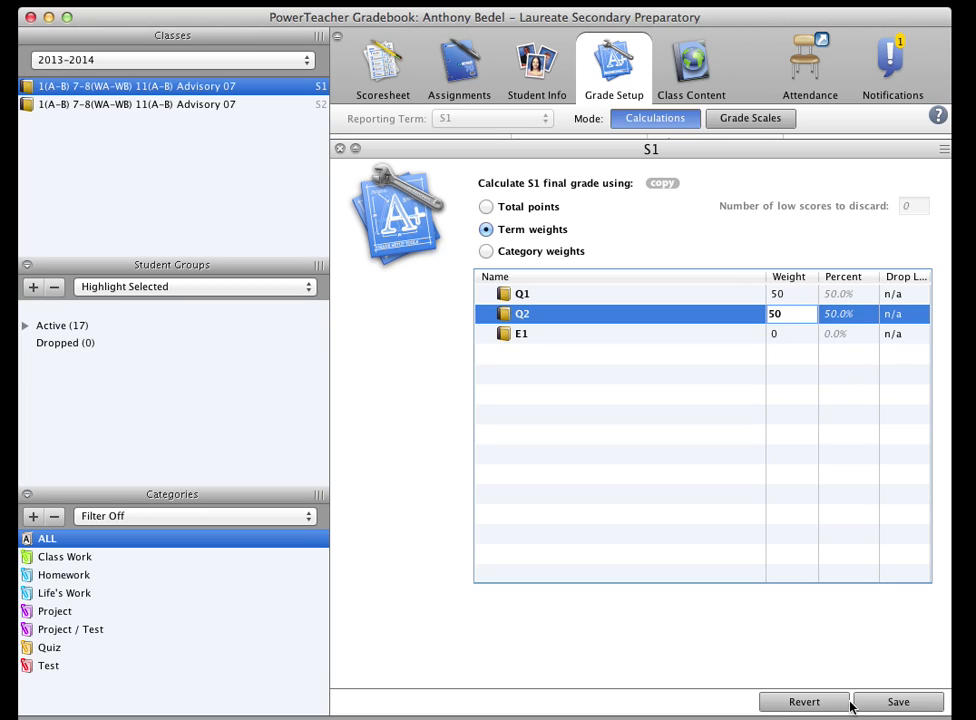
click(881, 706)
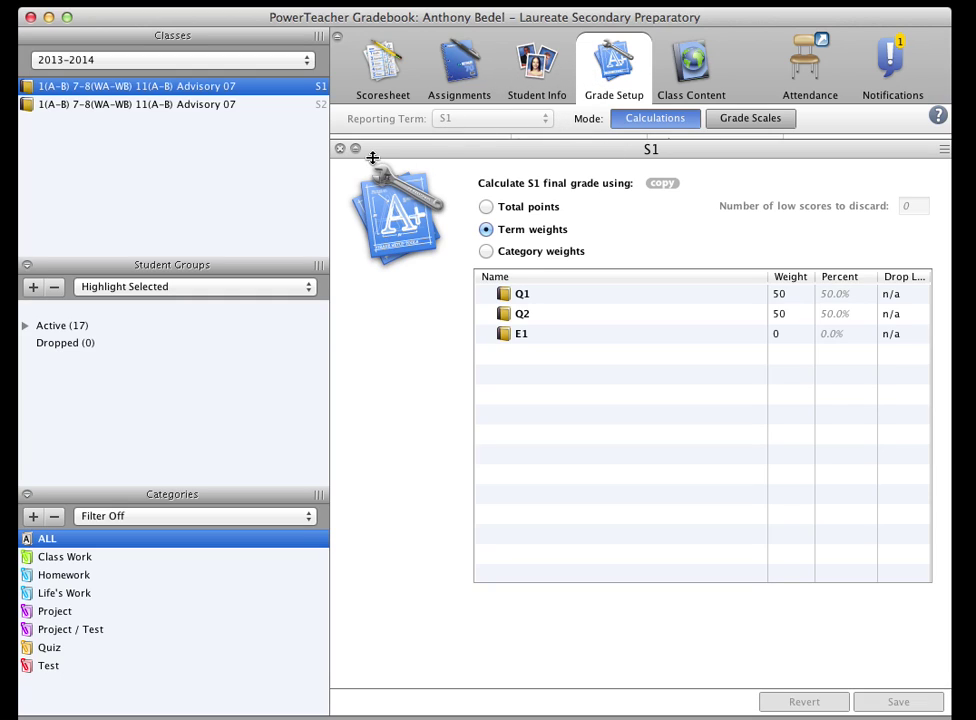
click(690, 65)
click(629, 66)
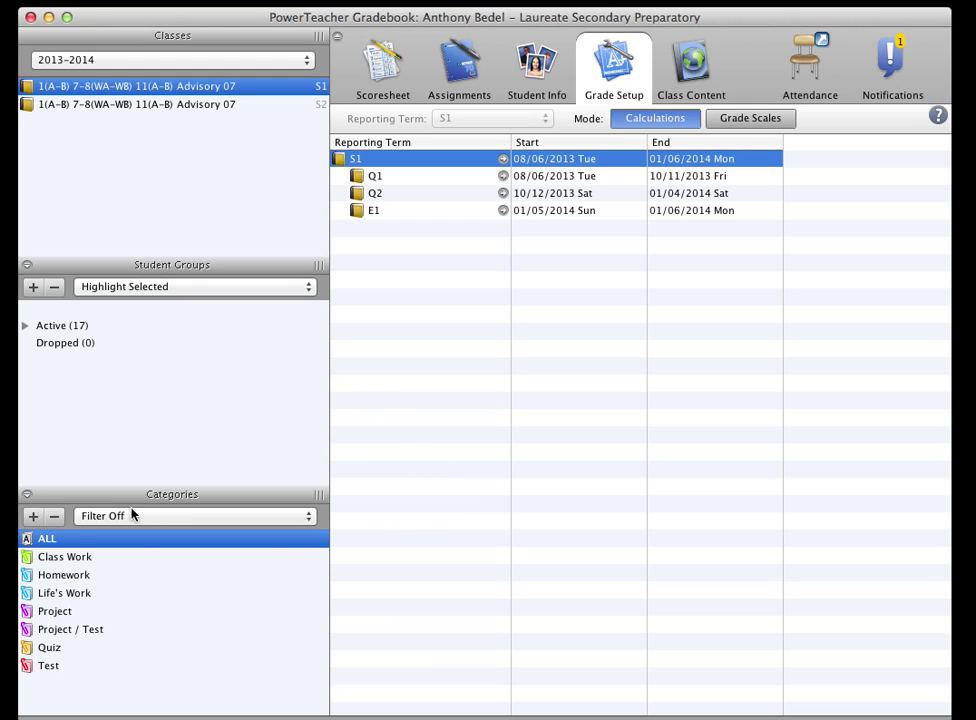
- Start a new assignment category with the name Conduct, the abbreviation Conduct and the color Green
click(33, 516)
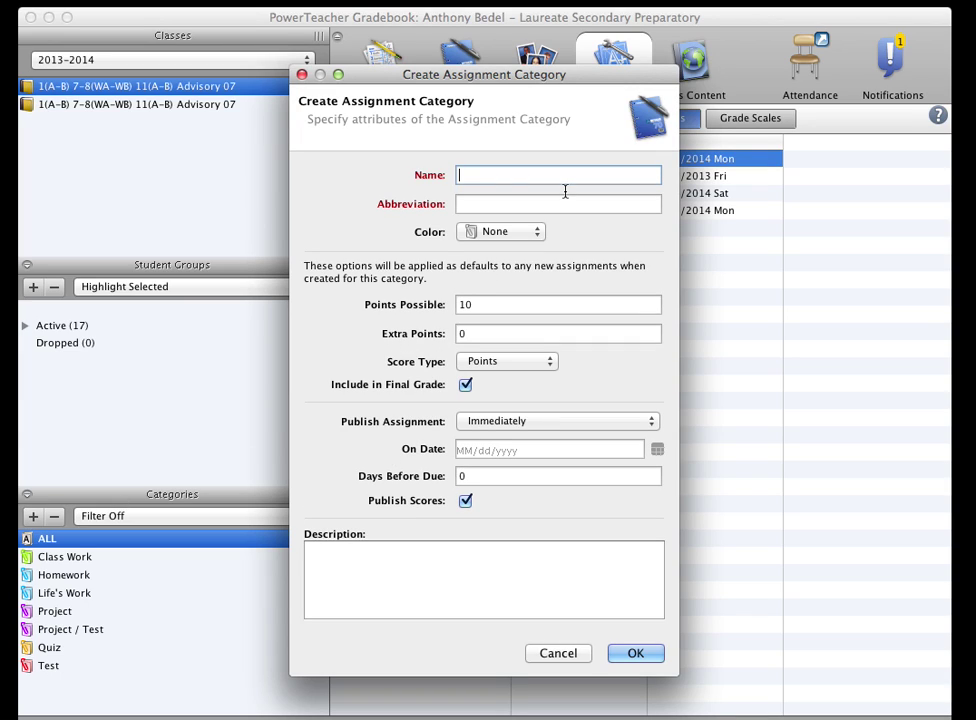
text(Con)
key(BackSpace)
key(BackSpace)
text(onduct)
key(Tab)
text(Cond)
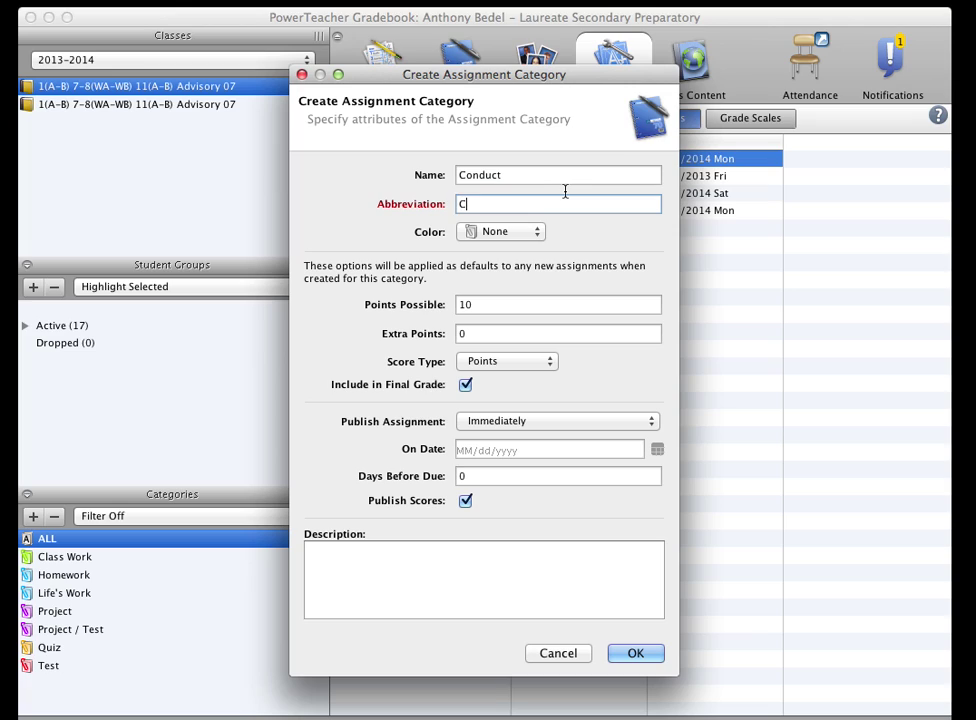
text(uct)
click(522, 235)
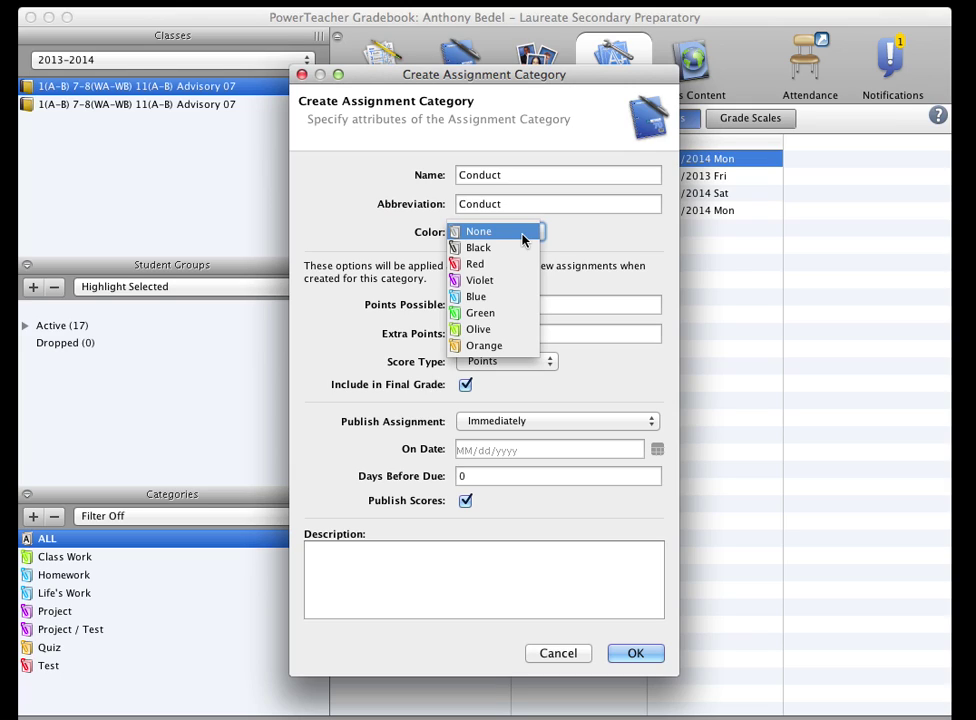
click(481, 314)
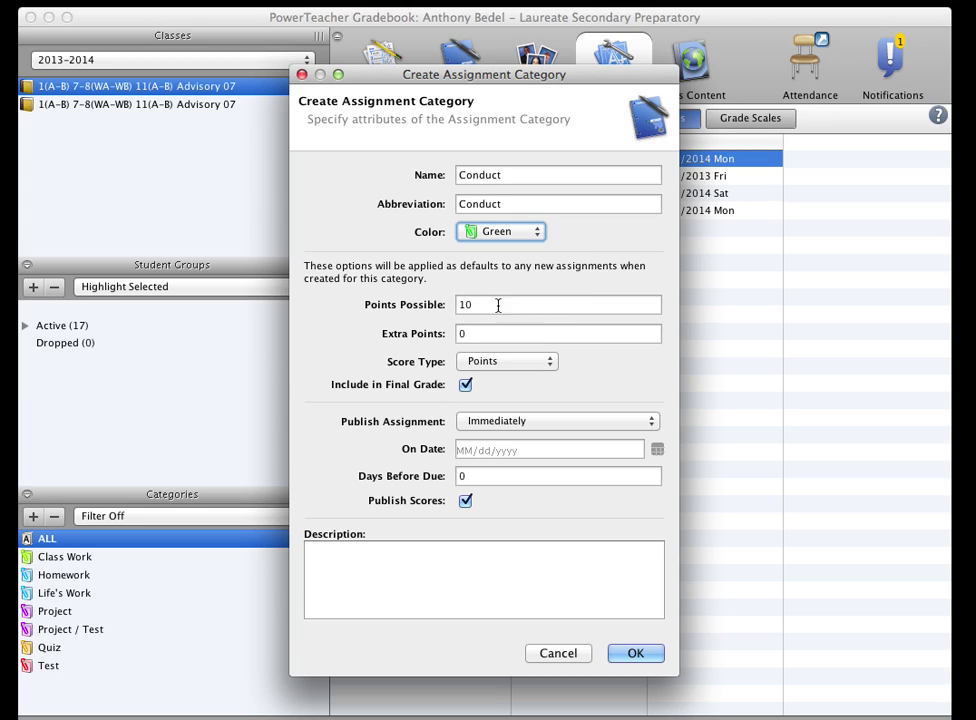
- Give the Conduct category 100 points possible and 50 extra points, and create it
click(498, 305)
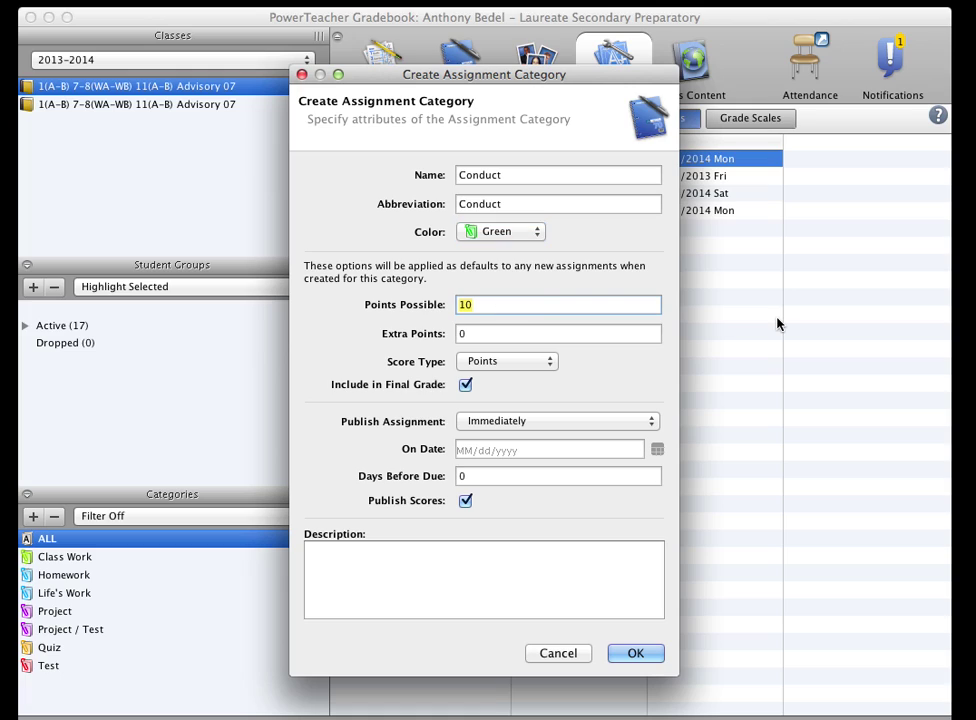
text(100)
click(567, 340)
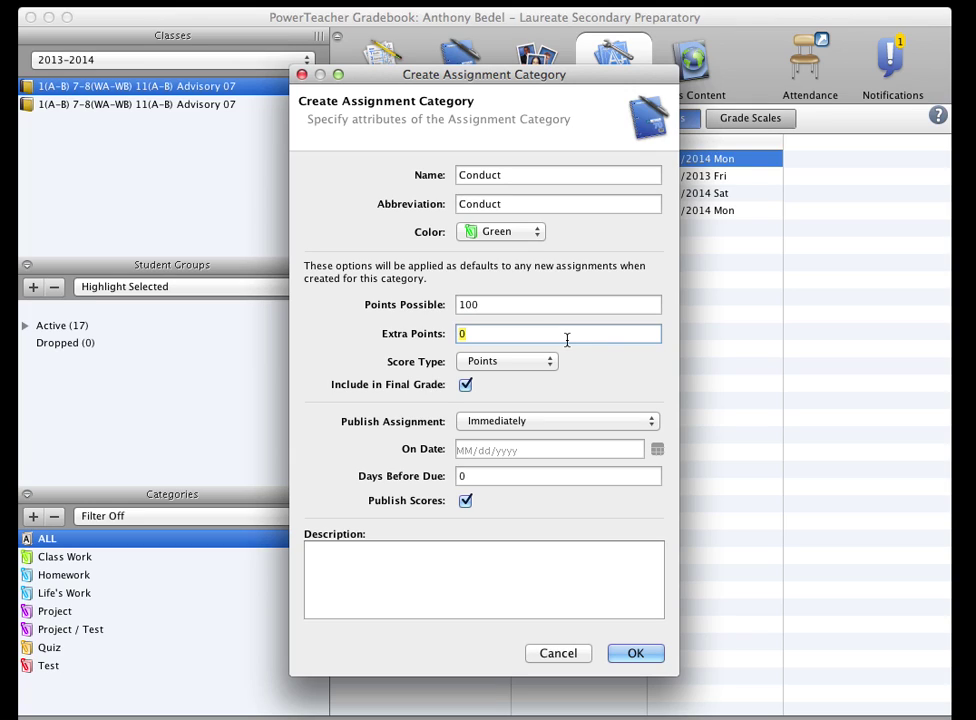
text(50)
click(634, 656)
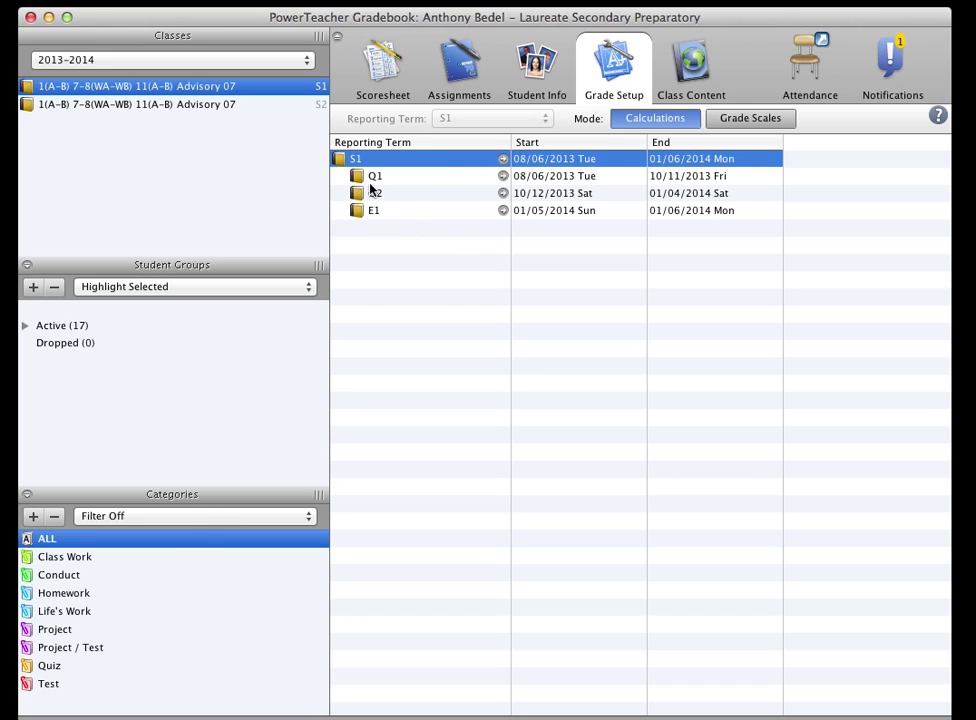
- Set the Q1 final grade to use category weights and add the Conduct category to it
click(503, 176)
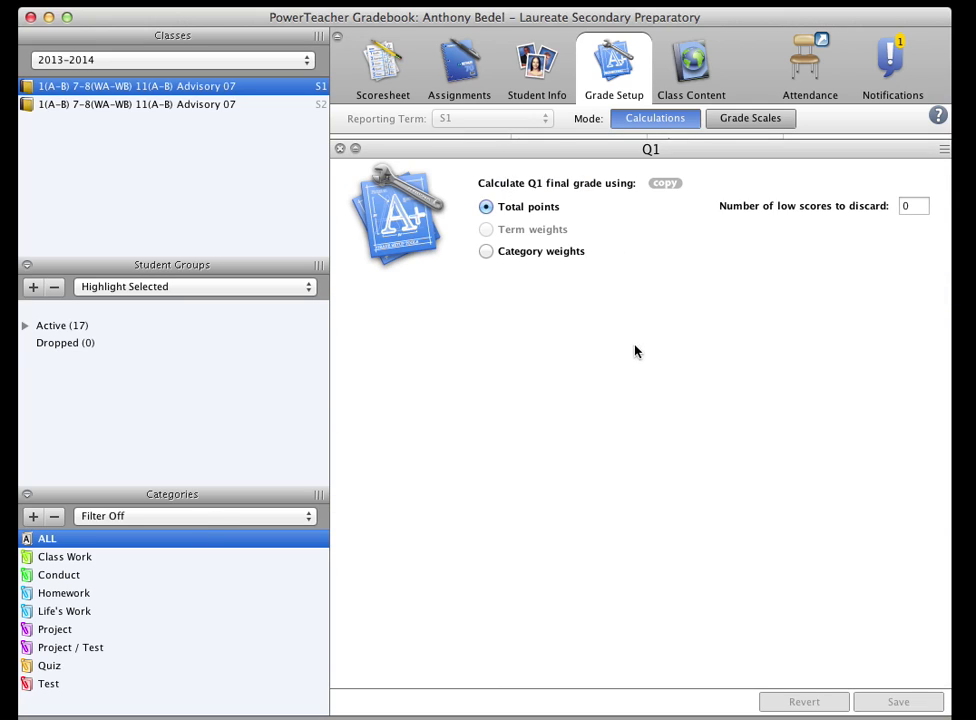
click(487, 252)
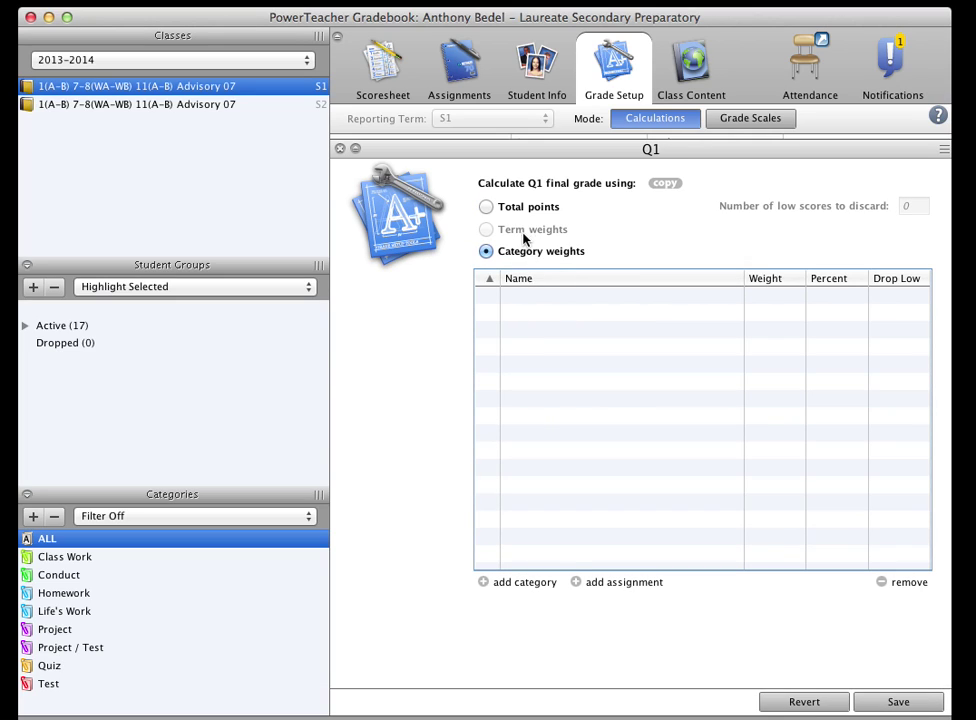
click(484, 582)
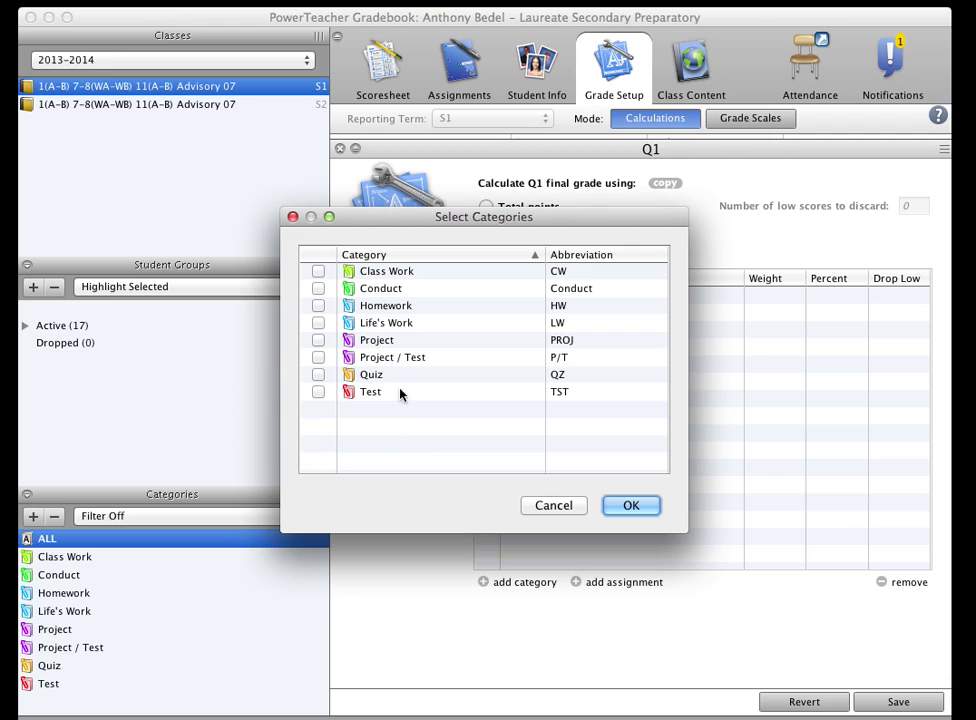
click(318, 288)
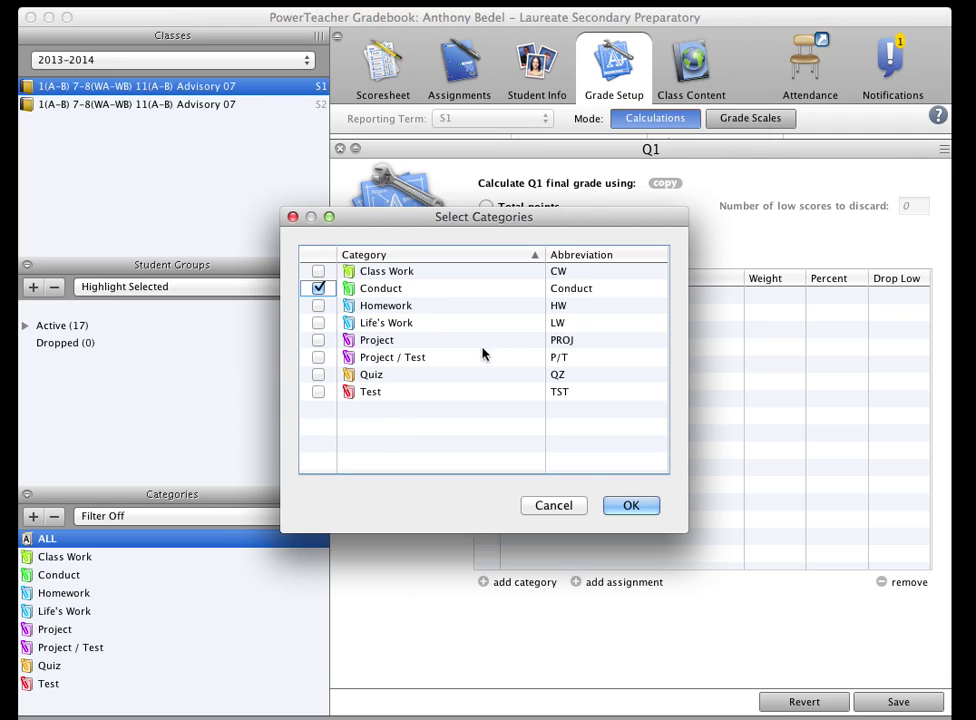
click(619, 507)
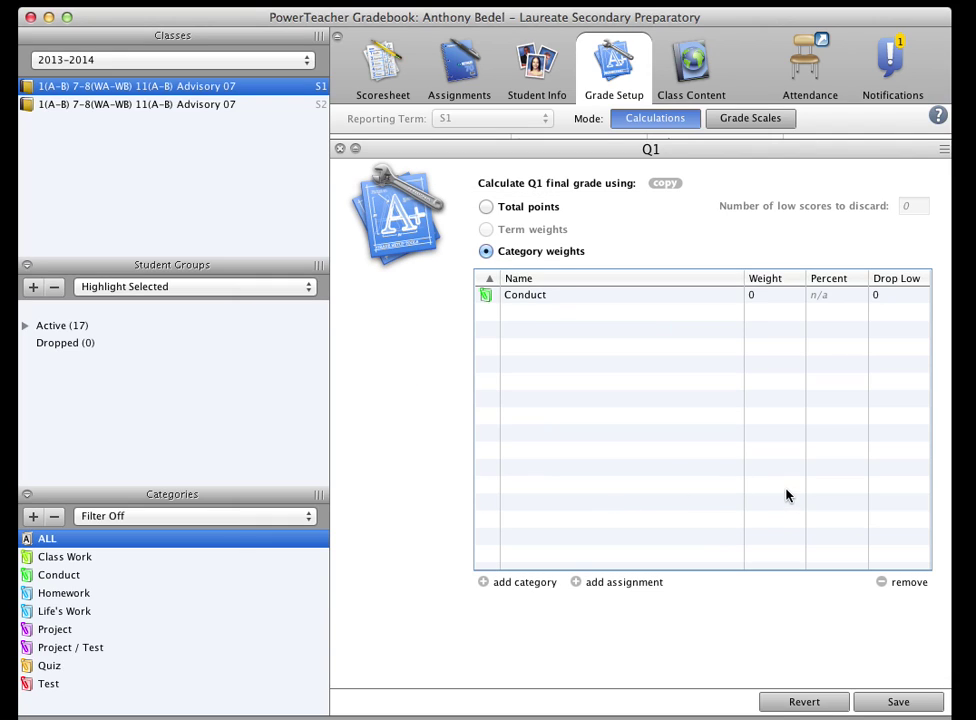
- Set the Conduct category's weight for Q1 to 100 and save the Q1 grade setup
double_click(778, 296)
text(100)
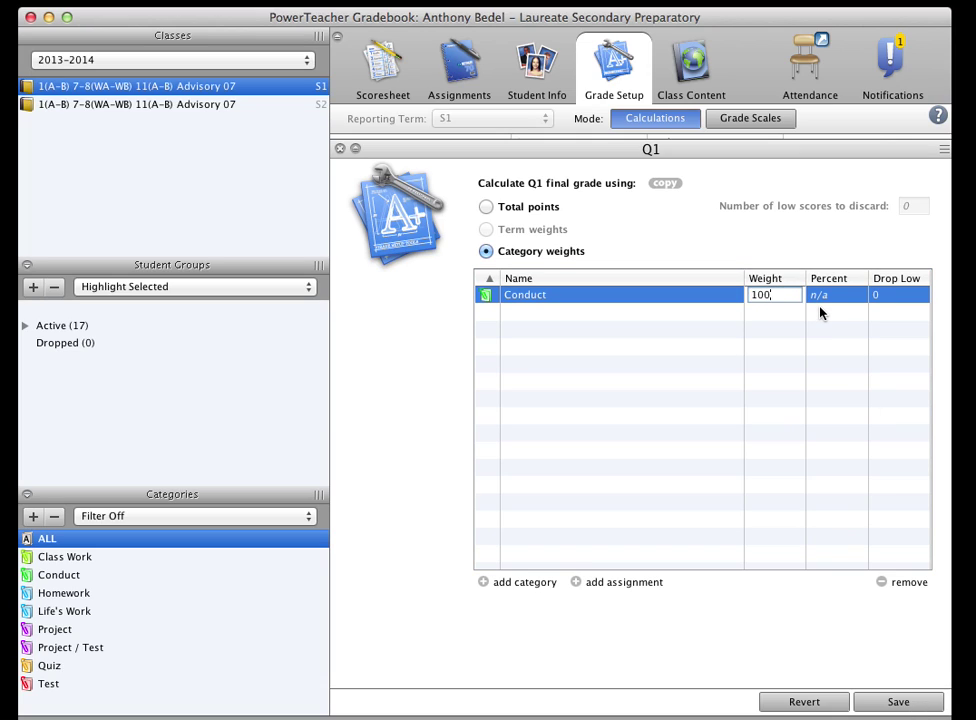
key(Return)
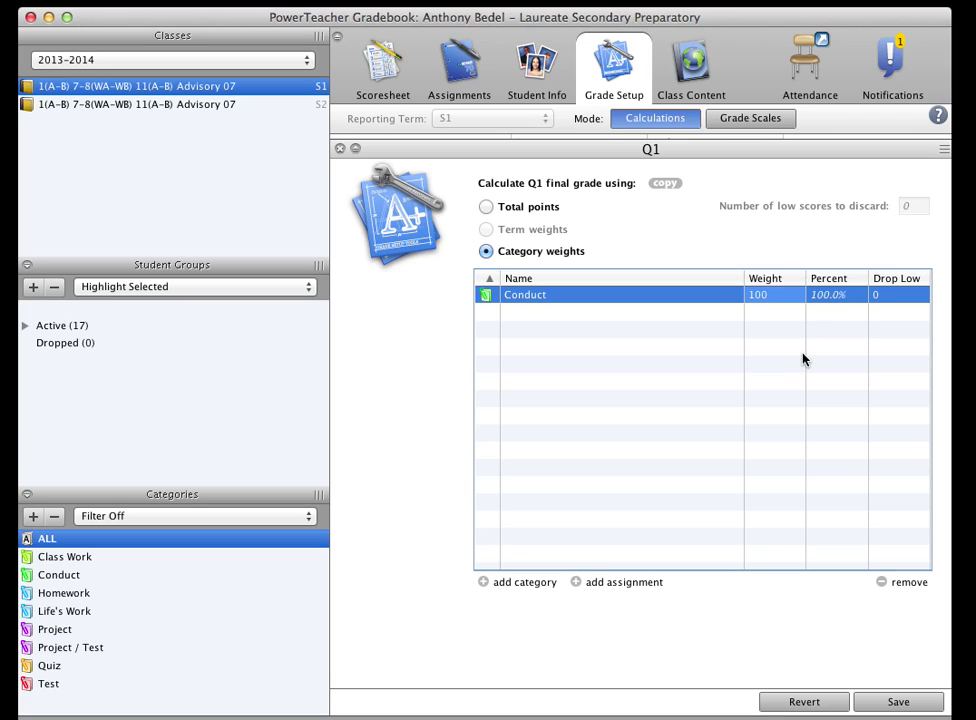
click(899, 702)
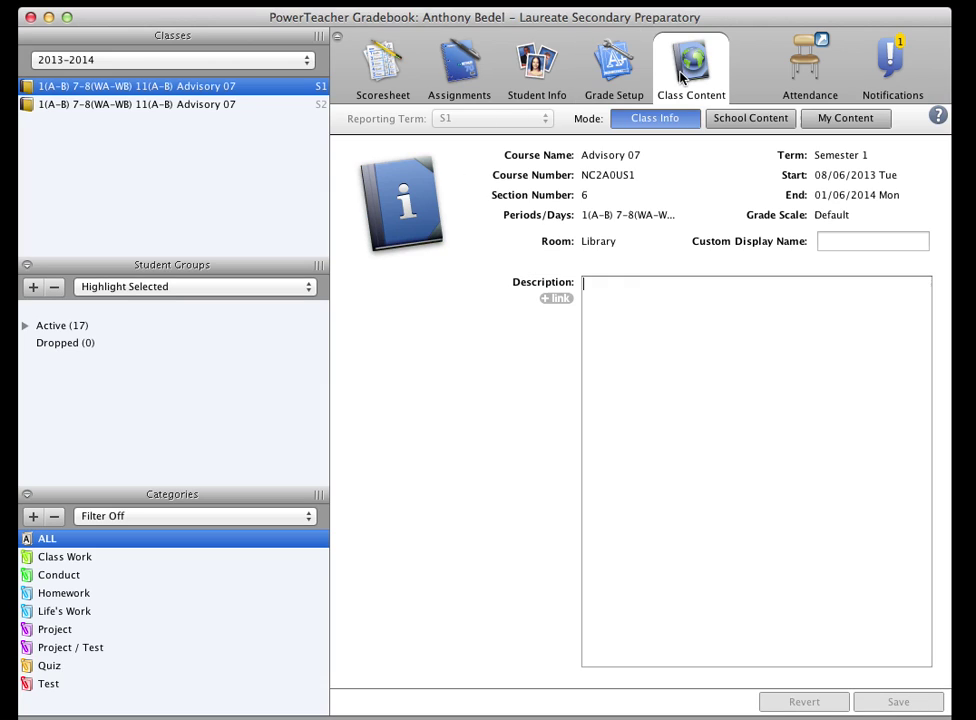
- Set the Q2 final grade to use category weights and add the Conduct category to it
click(614, 65)
click(506, 194)
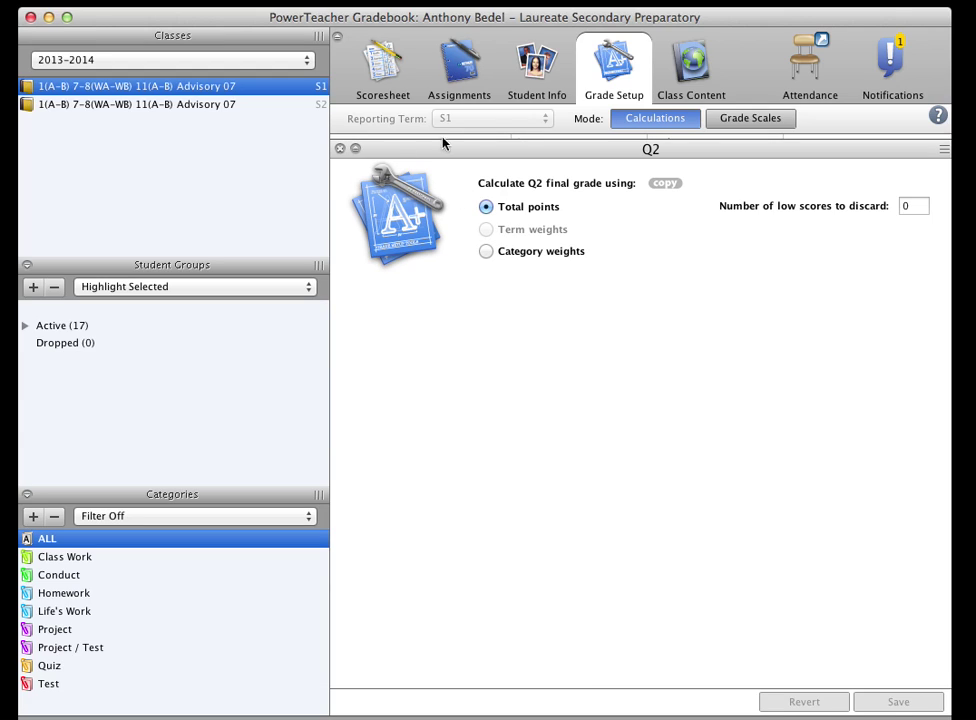
click(487, 252)
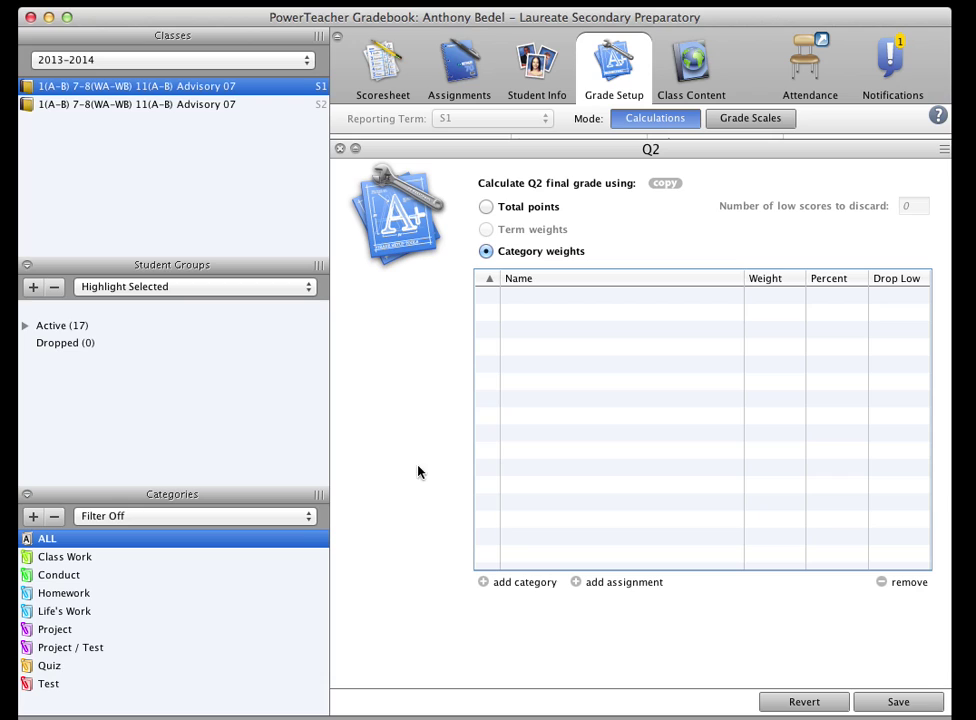
click(484, 582)
click(318, 288)
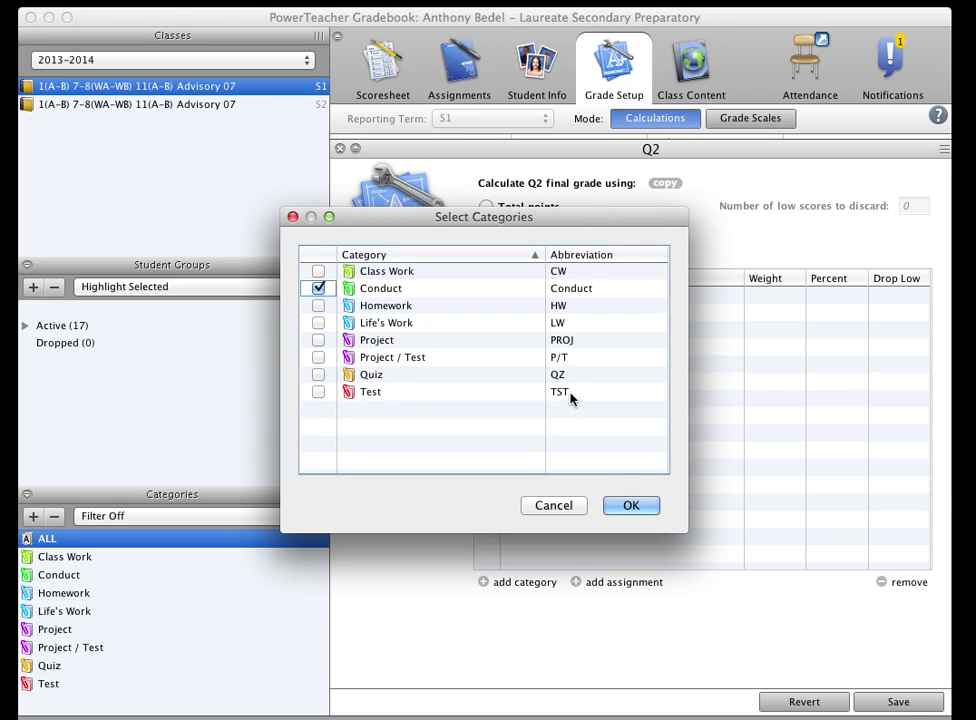
click(630, 505)
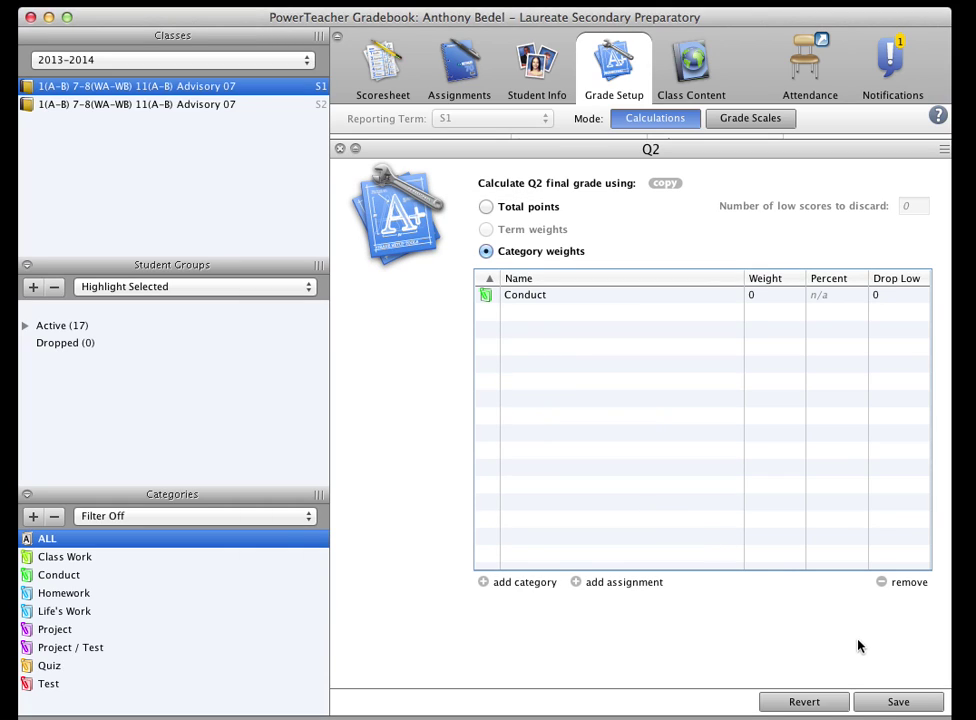
- Set the Conduct category's weight for Q2 to 100 and save the Q2 grade setup
double_click(778, 293)
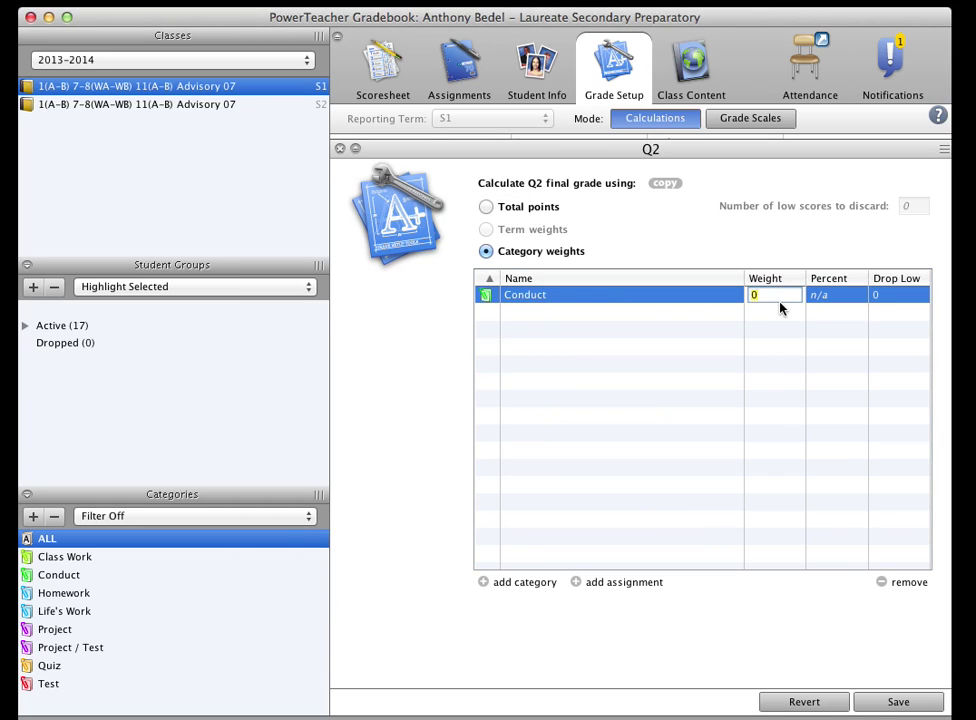
text(100)
click(880, 698)
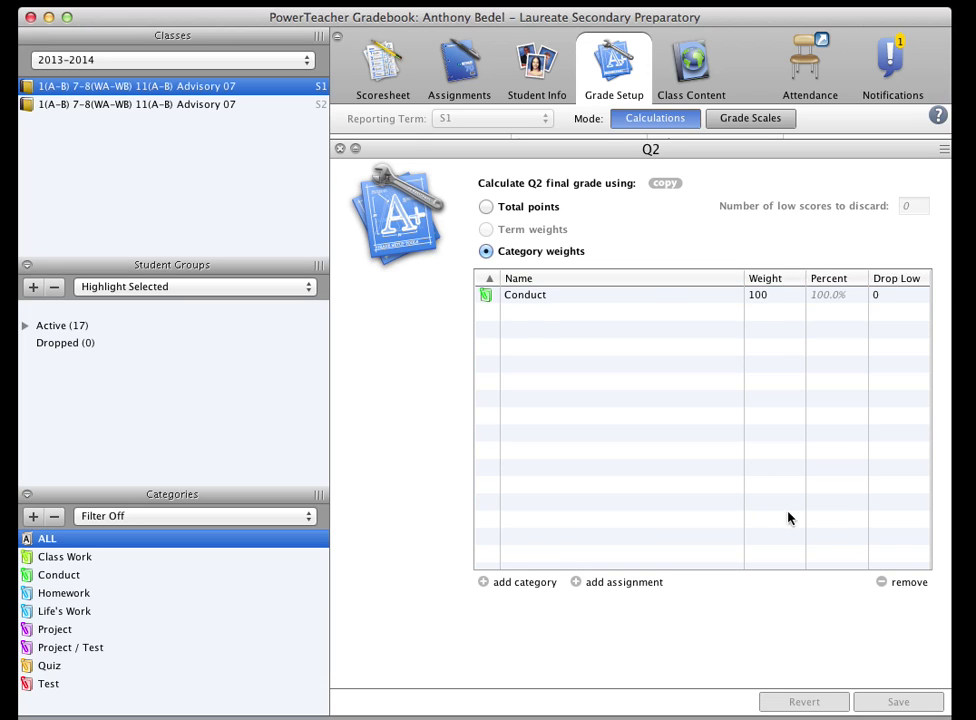
- Start a new assignment for the class and name it "Week of Aug 14th"
click(464, 64)
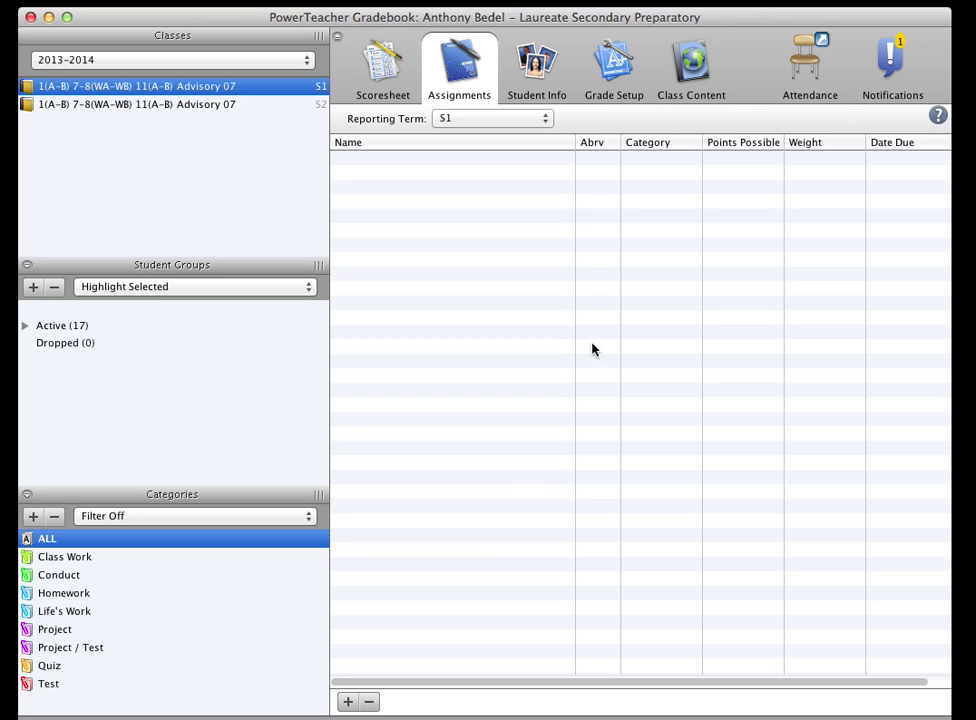
click(347, 702)
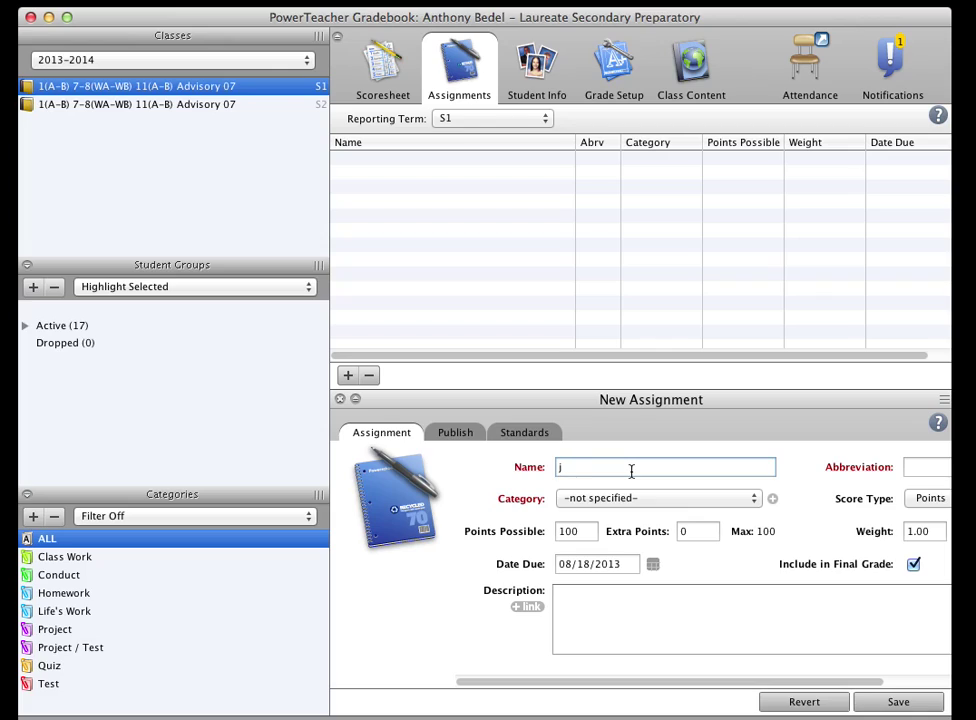
text(Aug)
key(BackSpace)
key(BackSpace)
key(BackSpace)
text(Week of Aug 14th)
- Set the new assignment's abbreviation to 8-14 and its category to Conduct
click(915, 467)
text(8-15)
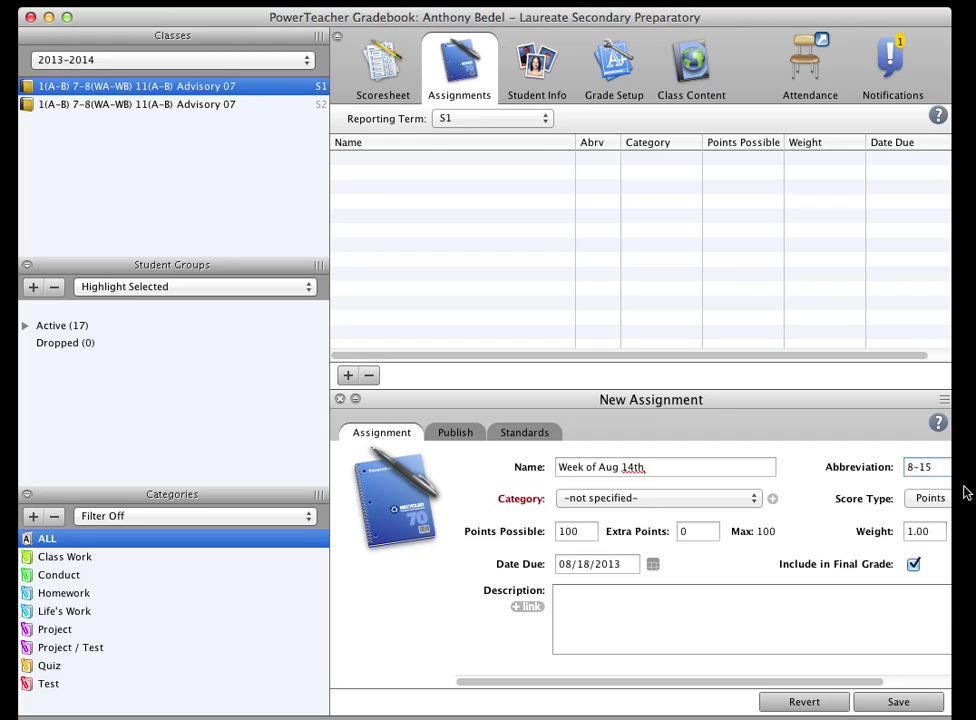
key(BackSpace)
text(4)
click(712, 500)
click(693, 546)
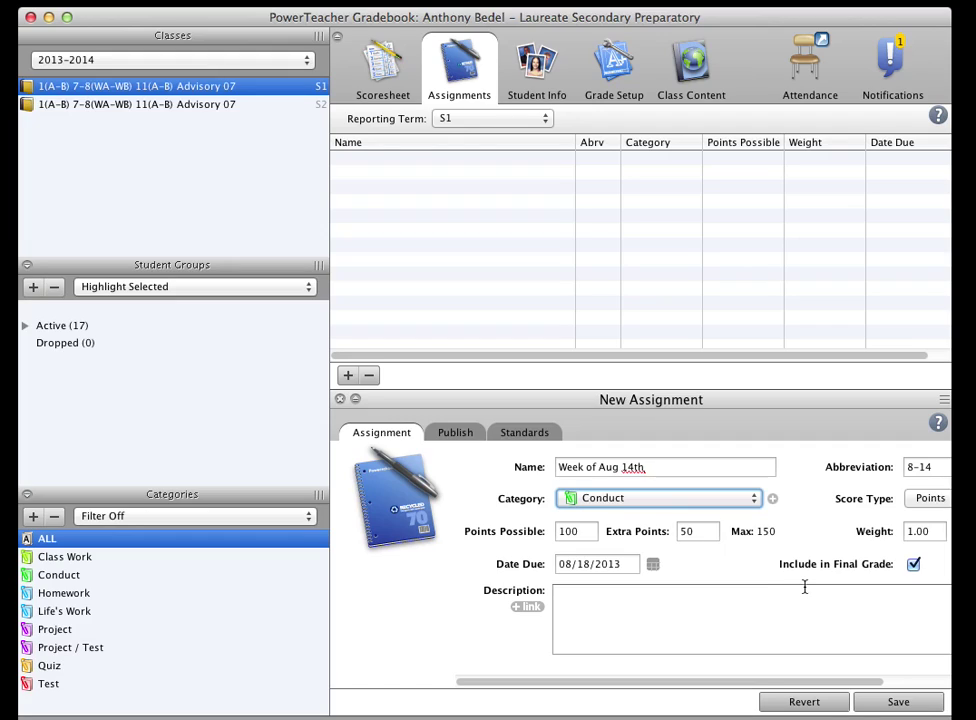
- Set the new assignment's due date to 08/21/2013 and save the assignment
click(584, 566)
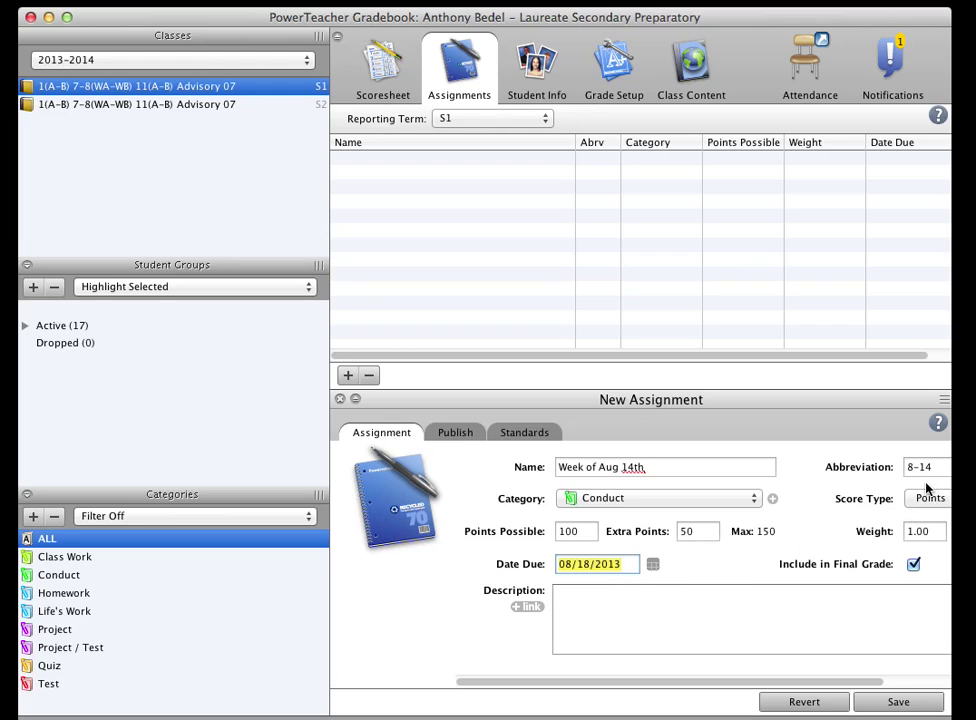
click(583, 564)
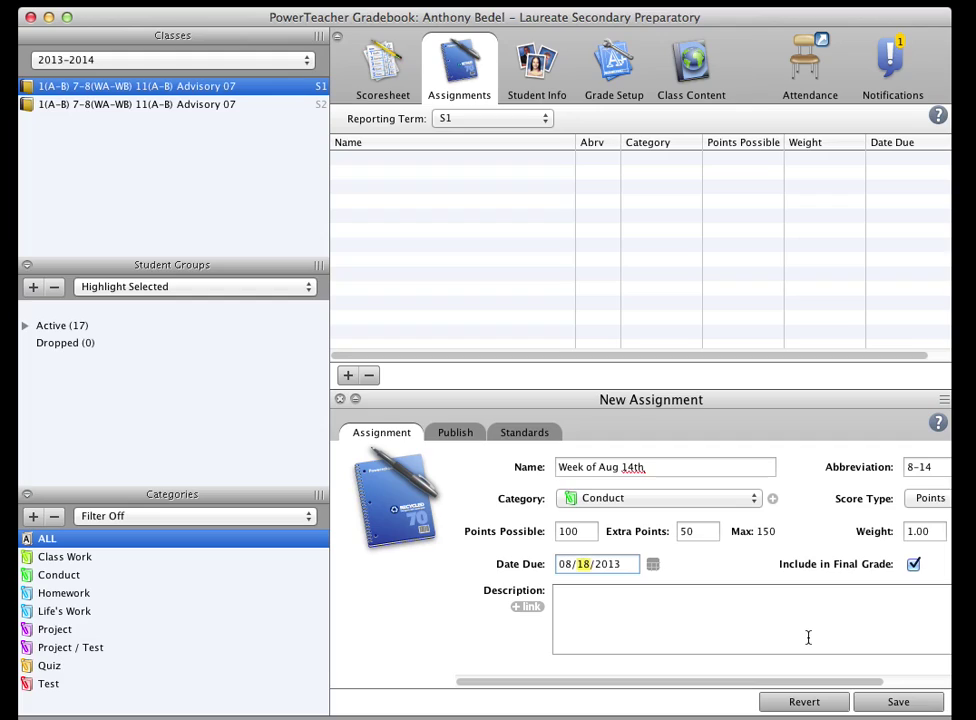
text(21)
click(898, 703)
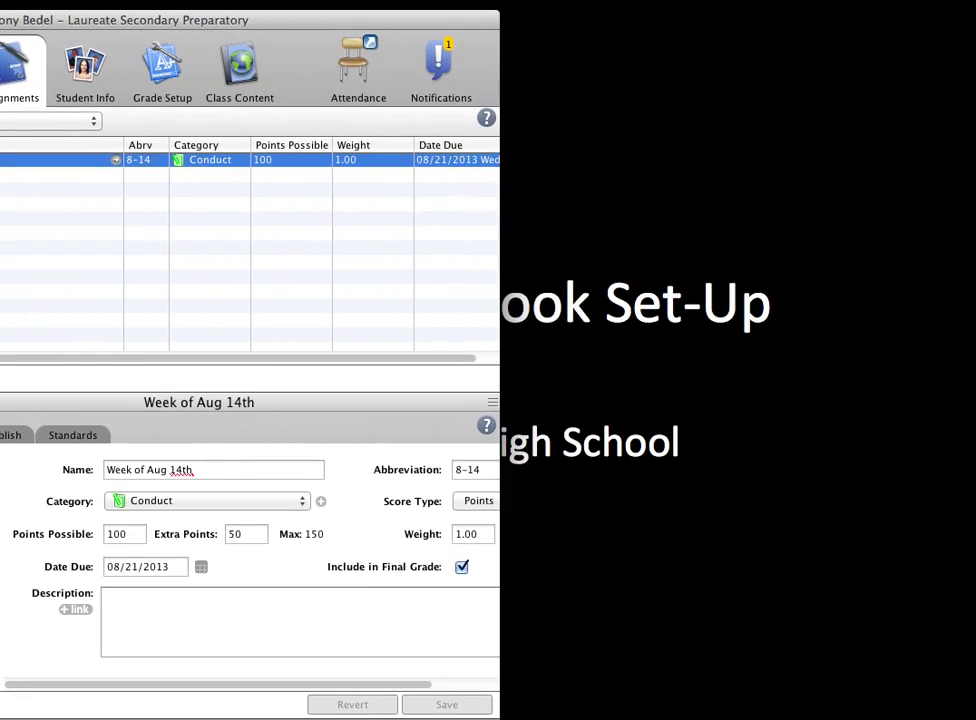
- Enter trial scores of 100, 50 and 120 in the scoresheet for the second, third and fourth students on "Week of Aug 14th"
click(0, 70)
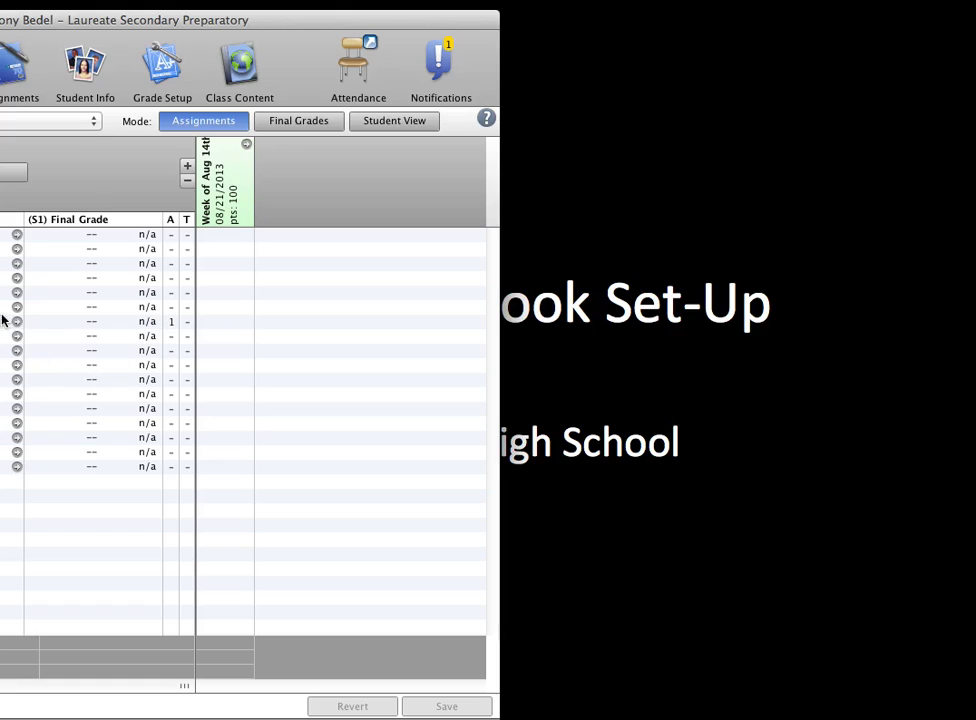
click(239, 250)
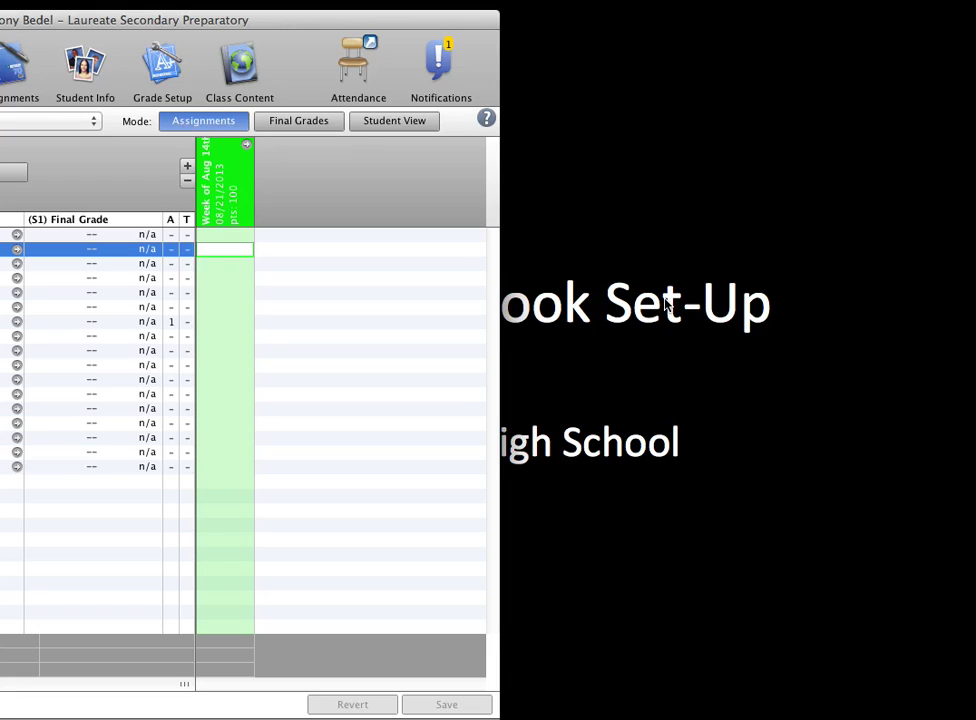
text(1002)
key(BackSpace)
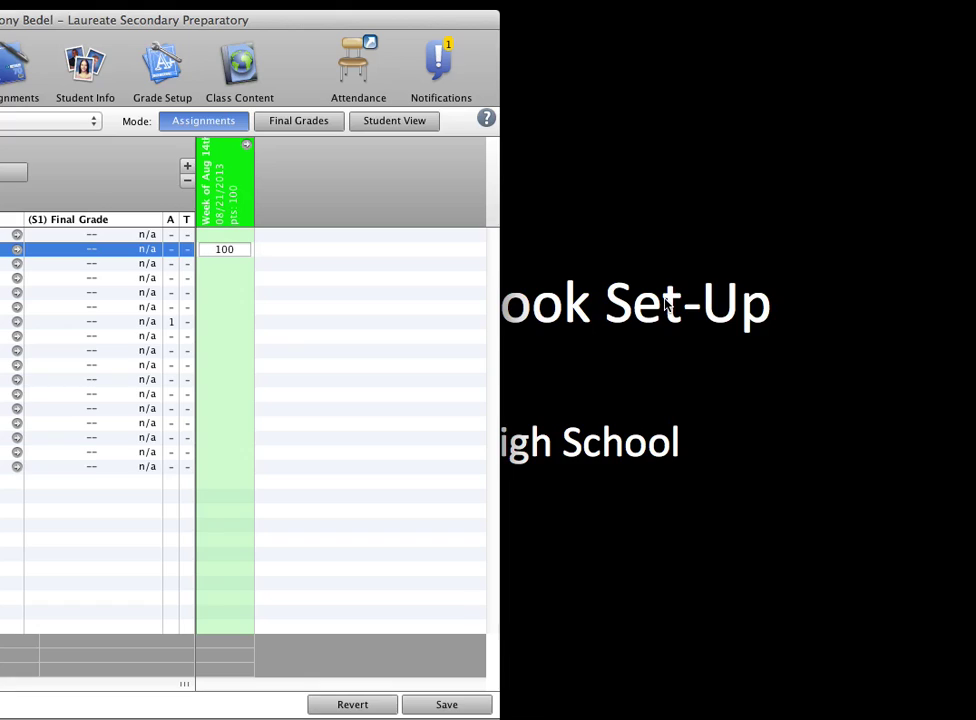
key(Return)
text(50)
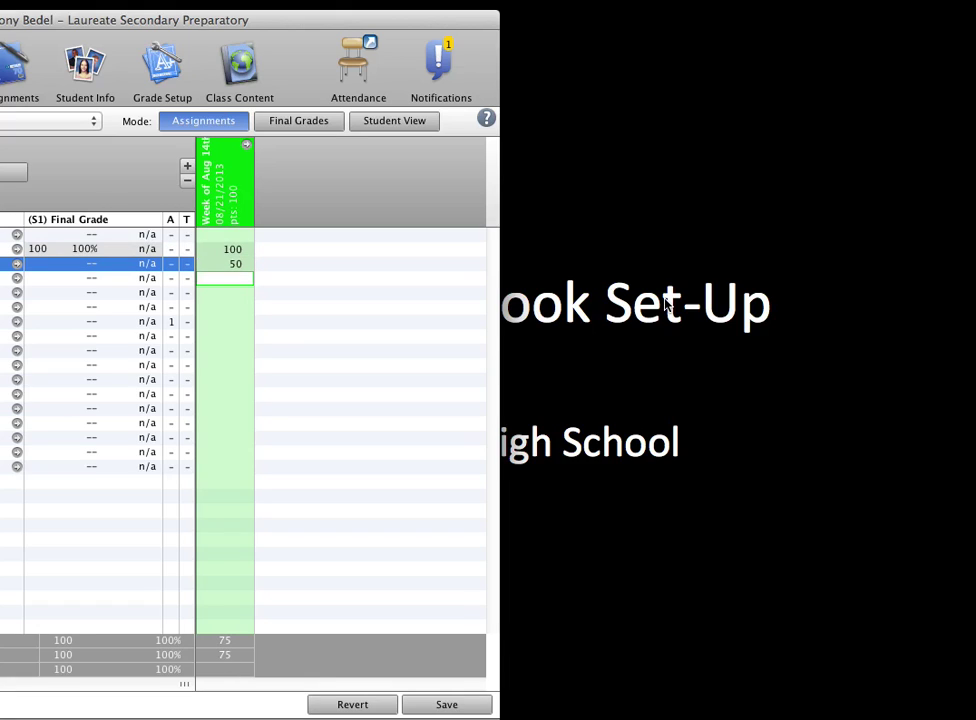
key(Return)
text(120)
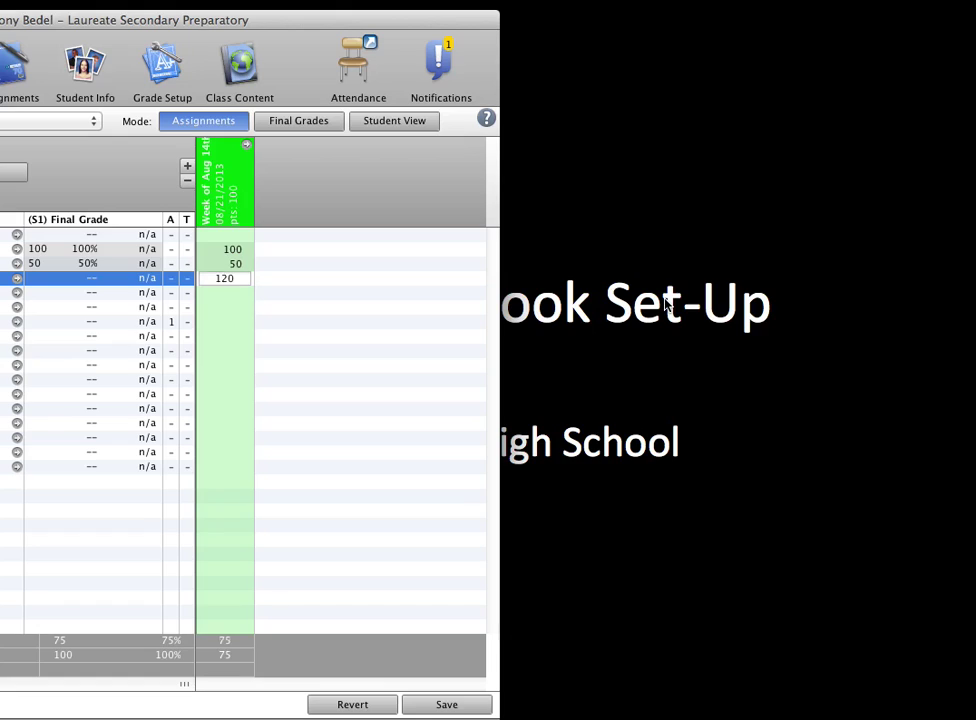
key(Return)
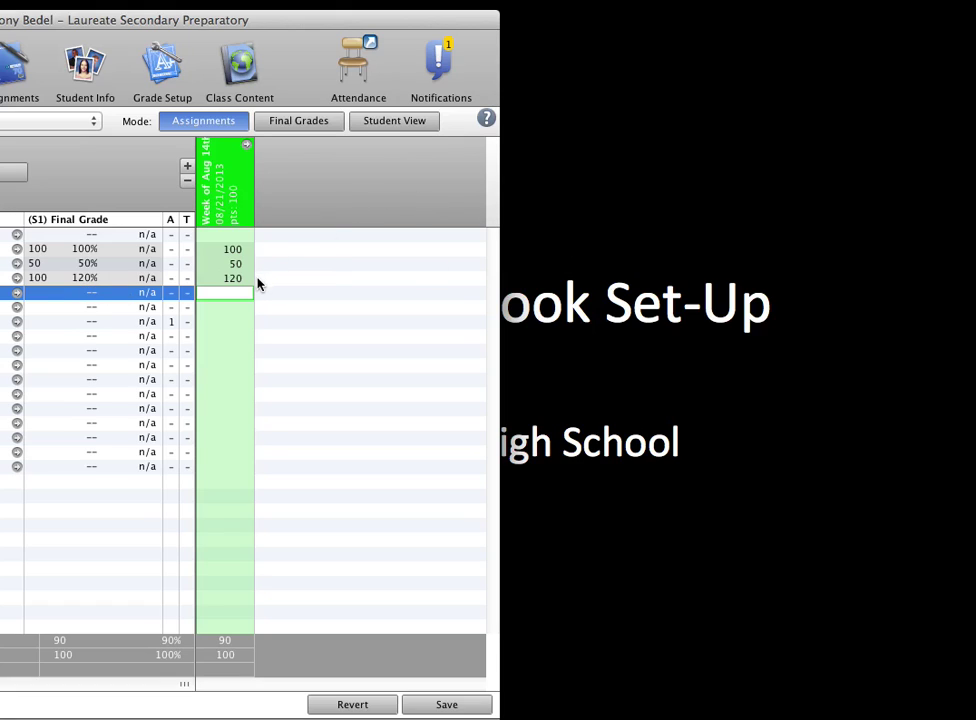
- Clear the three trial scores from the "Week of Aug 14th" assignment and return to the grade setup without saving the score changes
key(Up)
key(Up)
key(Up)
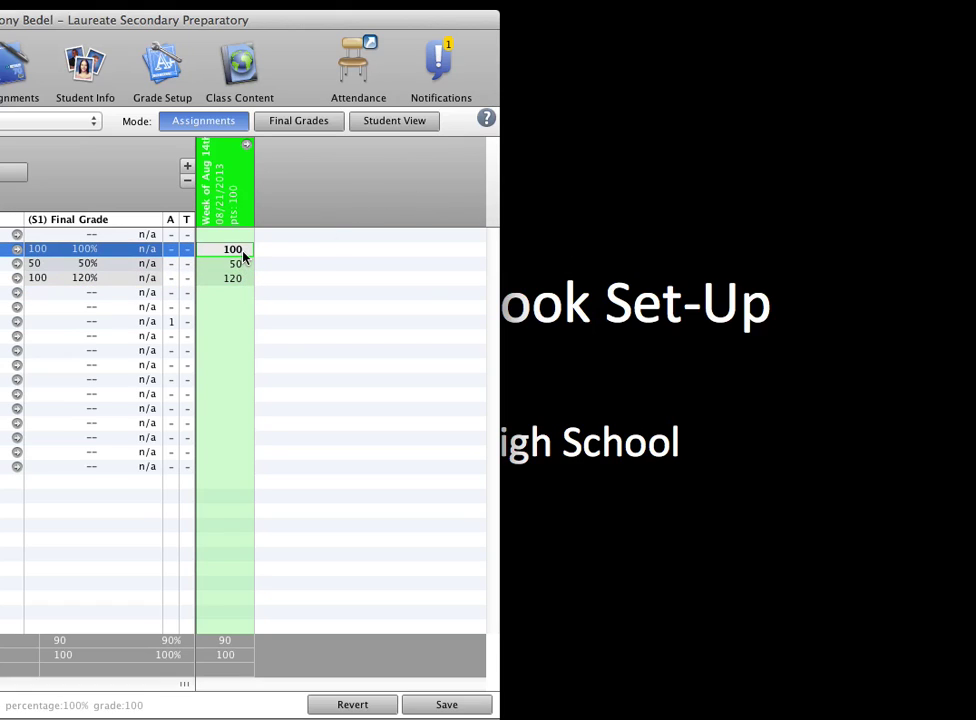
key(BackSpace)
key(Down)
key(BackSpace)
key(Down)
key(BackSpace)
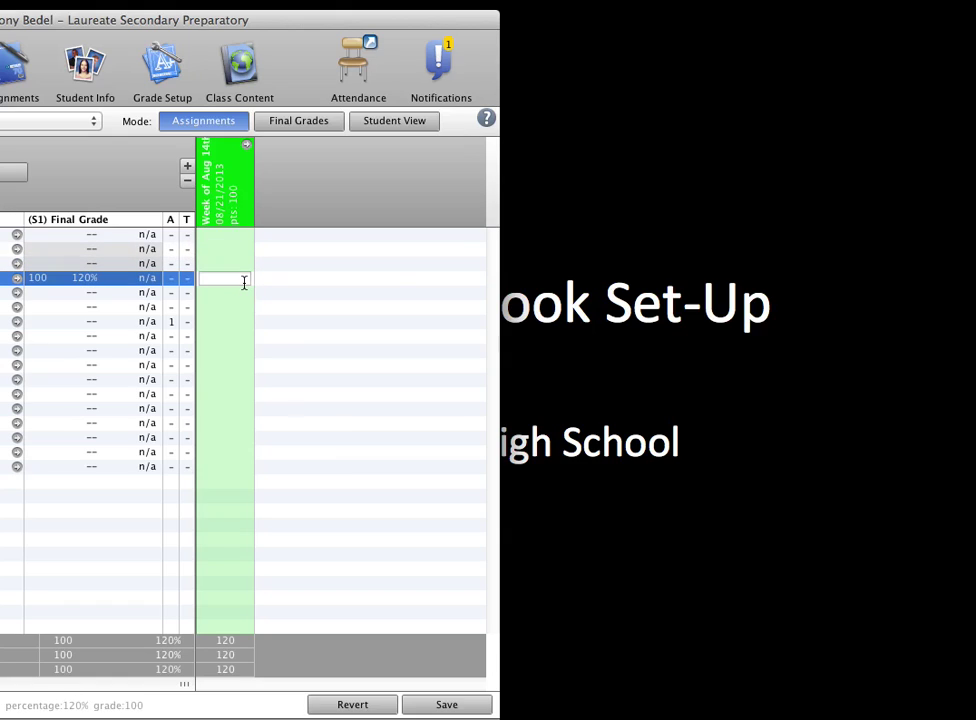
key(BackSpace)
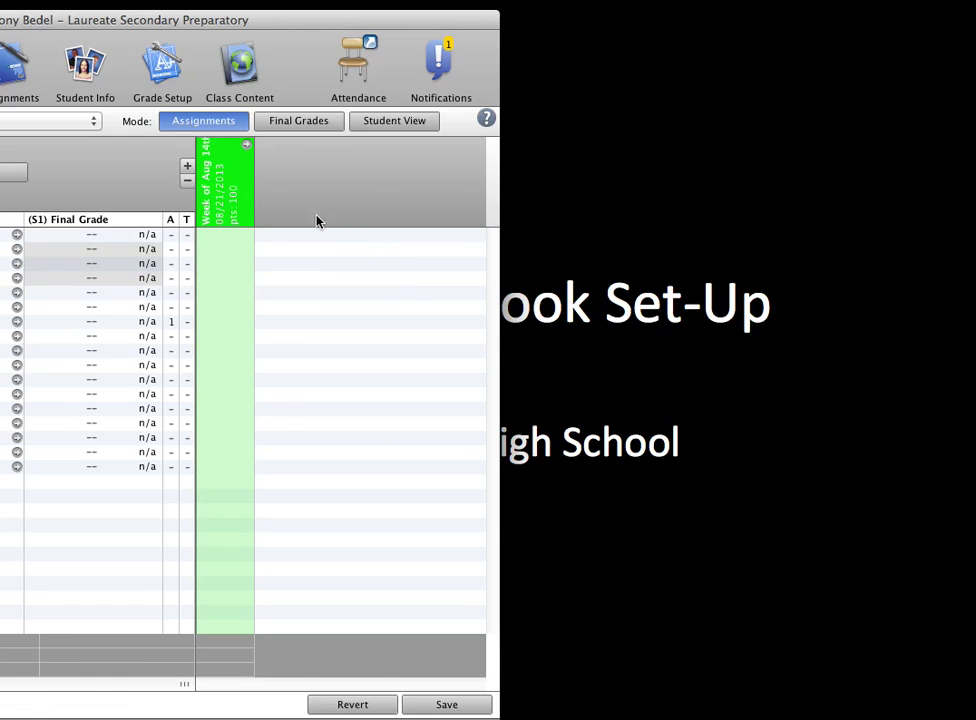
click(168, 74)
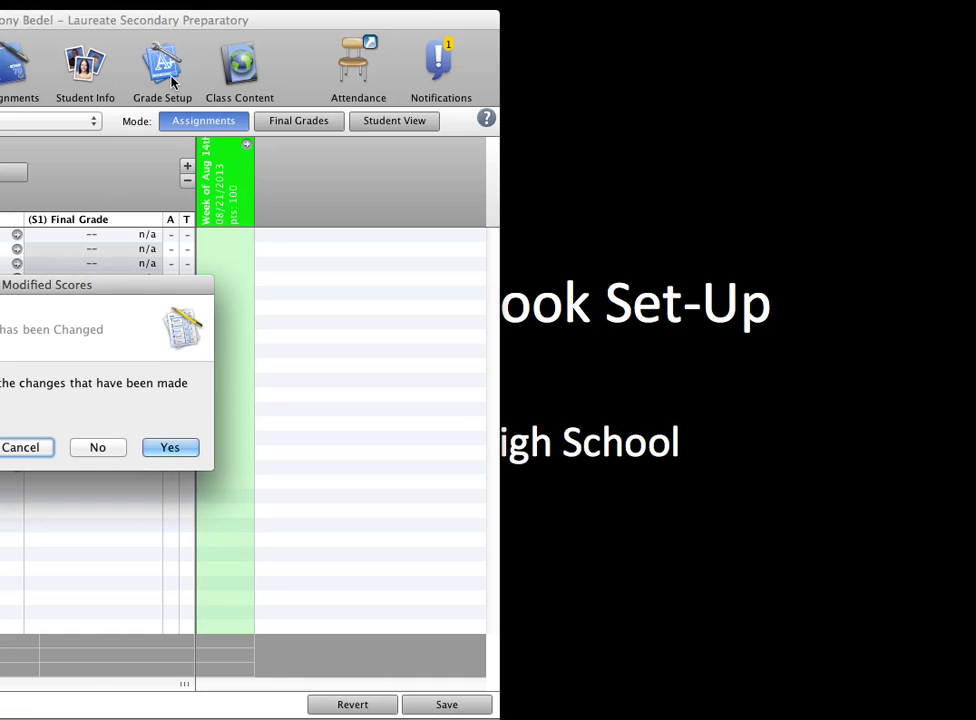
click(90, 452)
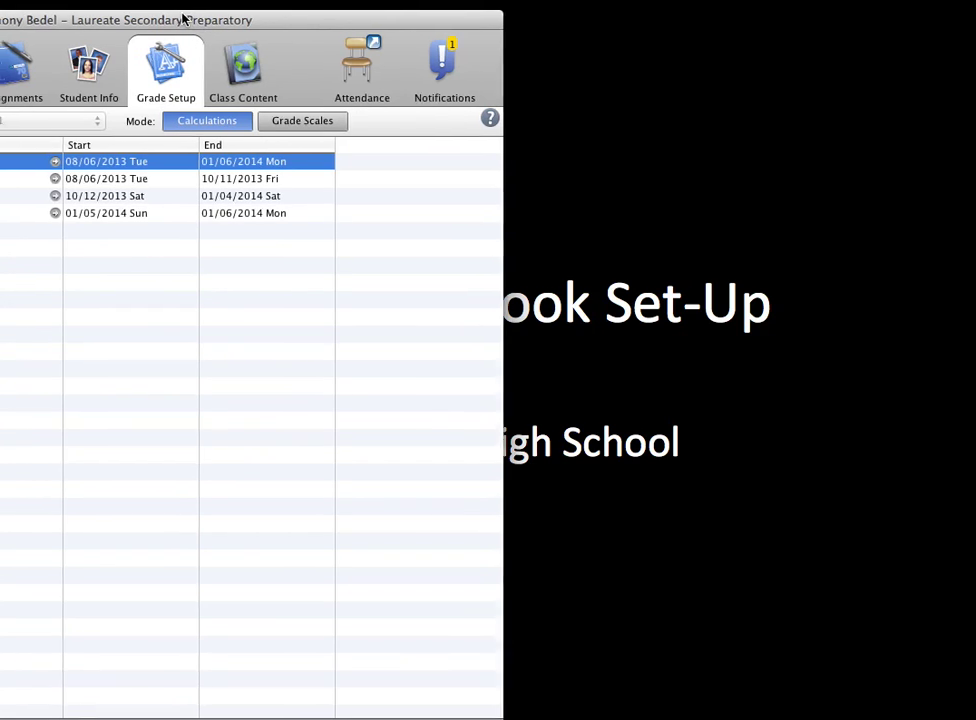